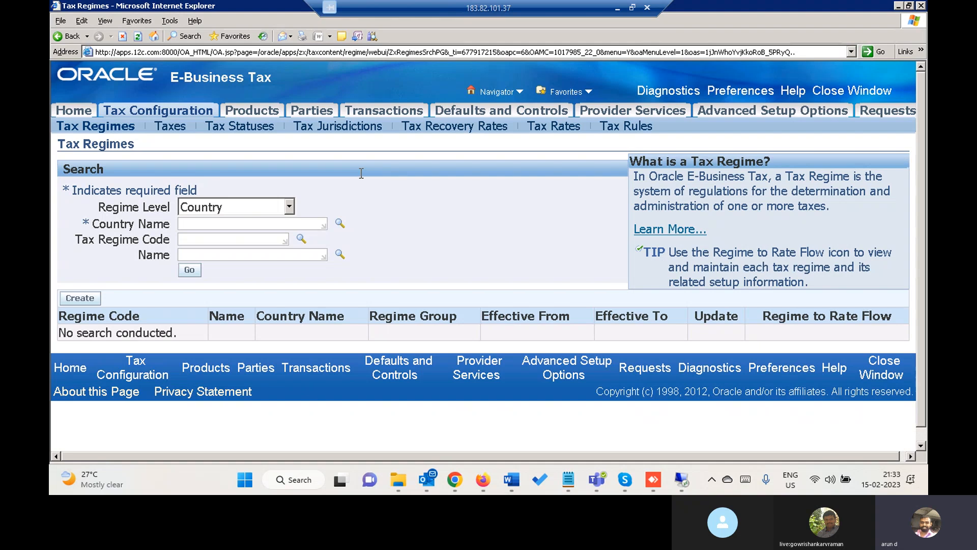
Step: Start creating a new country-level tax regime
click(222, 211)
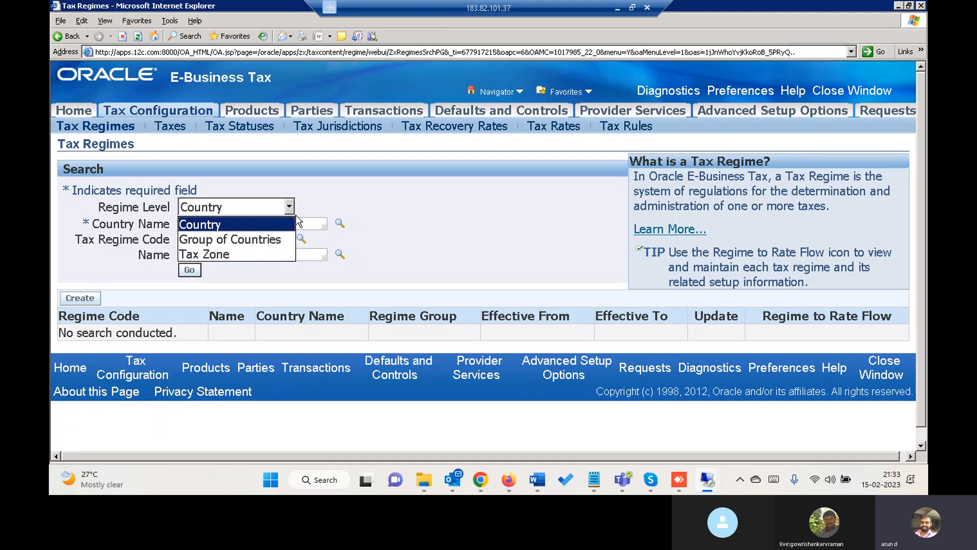
click(367, 206)
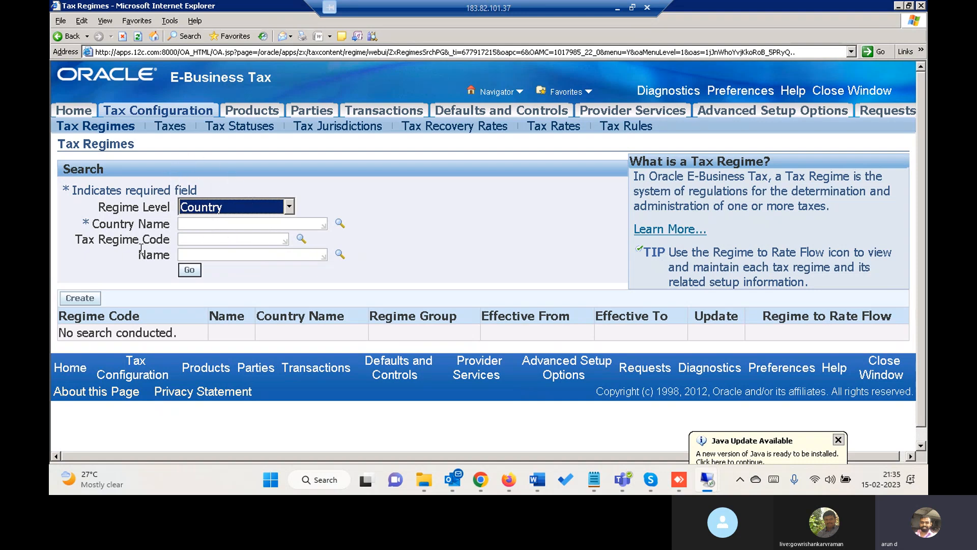
click(79, 299)
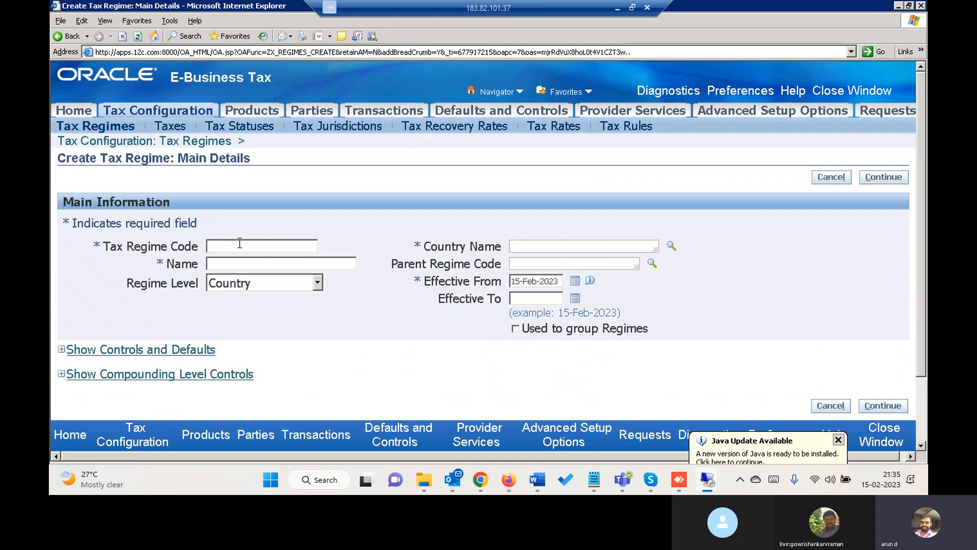
Step: Enter US Tax Regime as both the tax regime code and the name
click(239, 244)
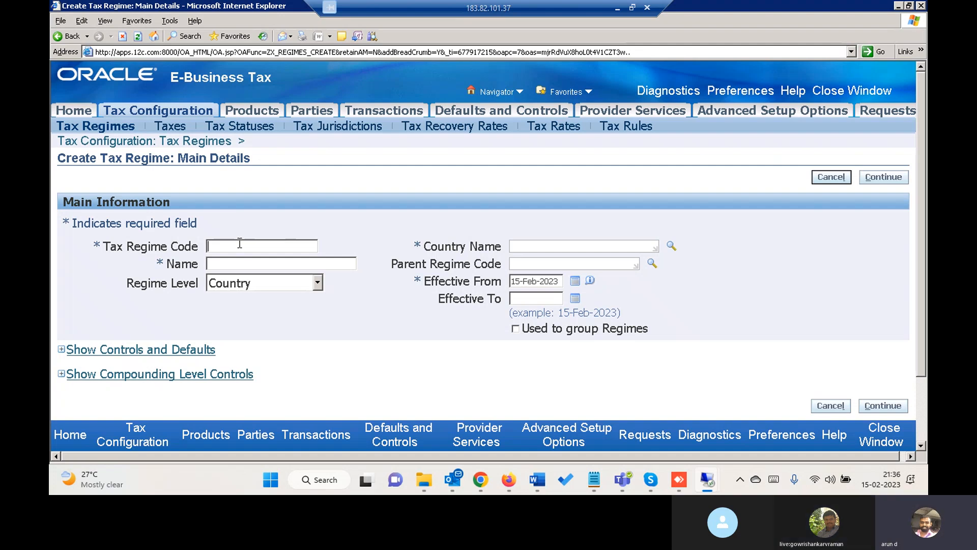
text(US Tax Regime)
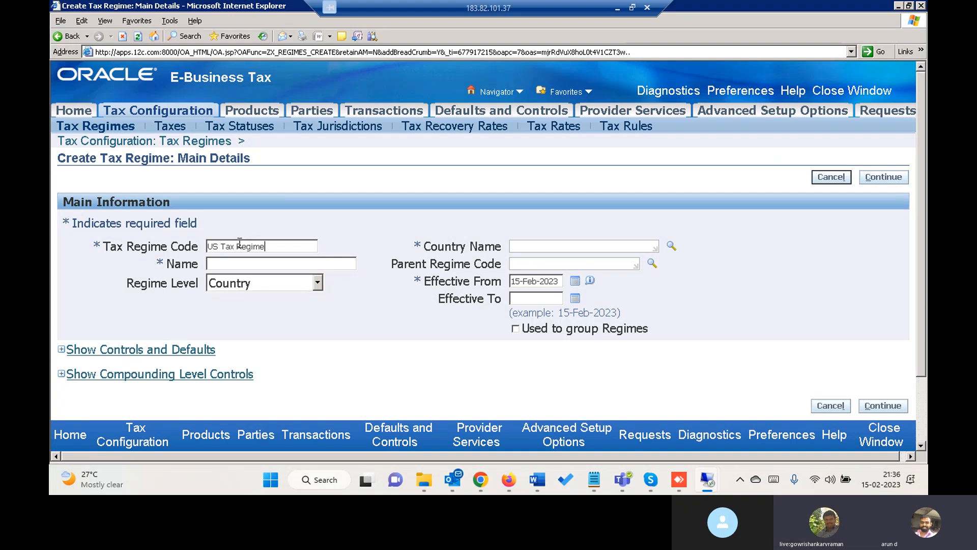
triple_click(278, 249)
key(ctrl+c)
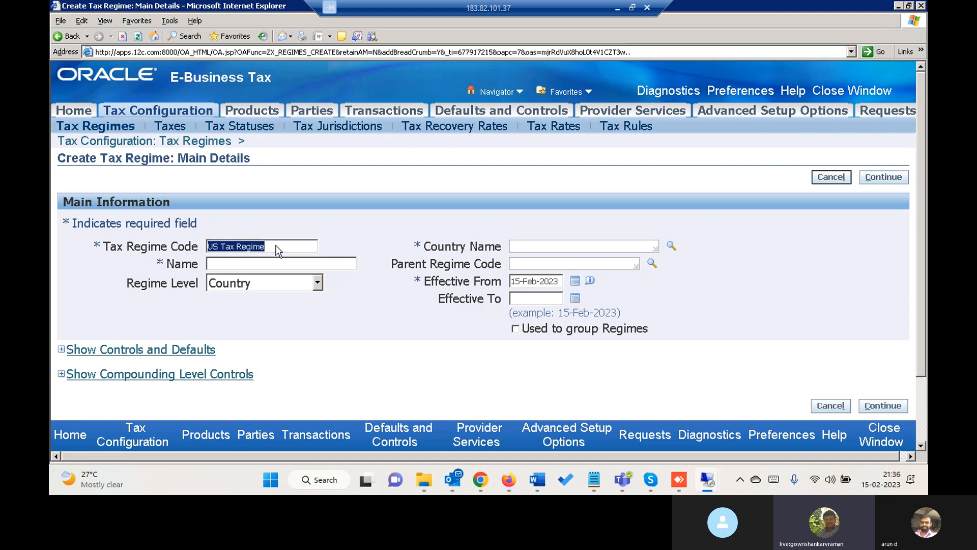
click(266, 260)
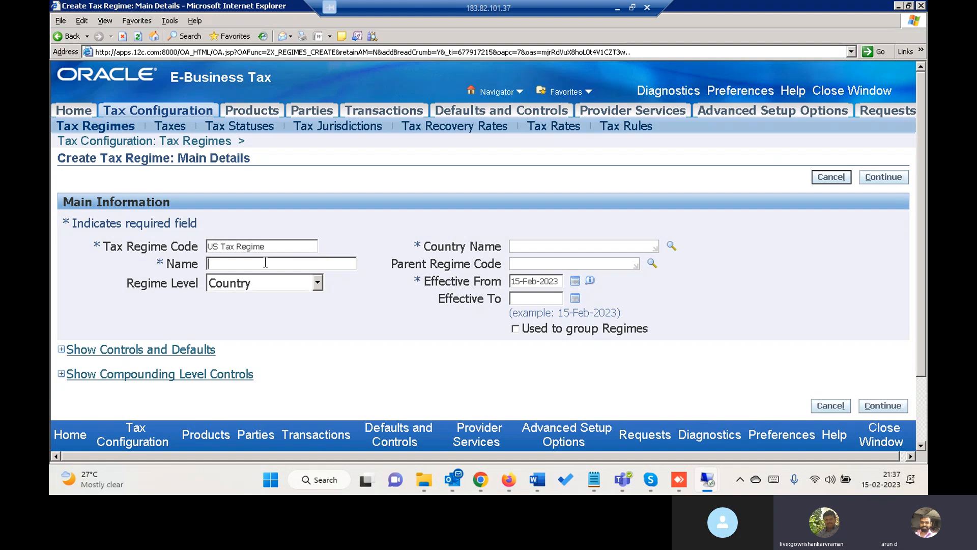
key(ctrl+v)
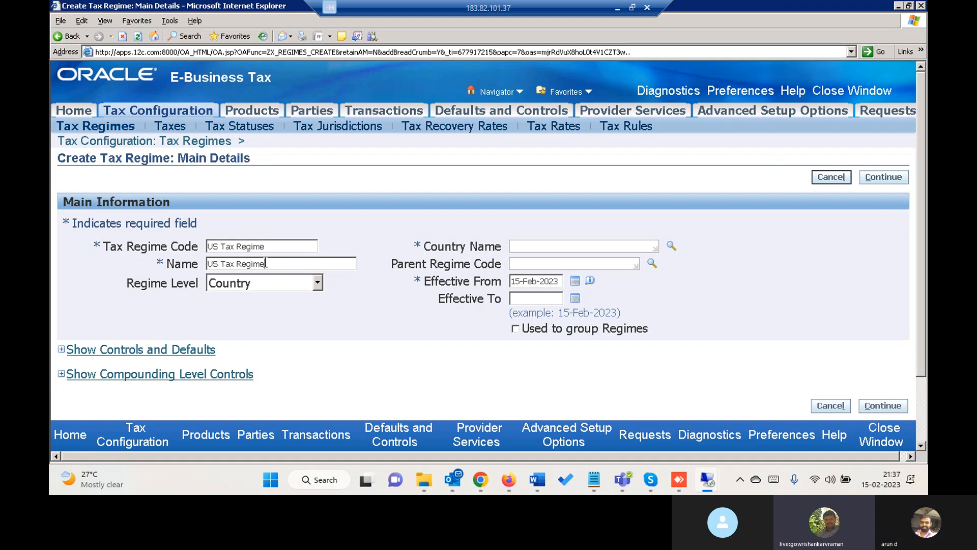
Step: Set the country name to United States and the effective-from date to 01-Jan-2022
click(565, 249)
text(Un)
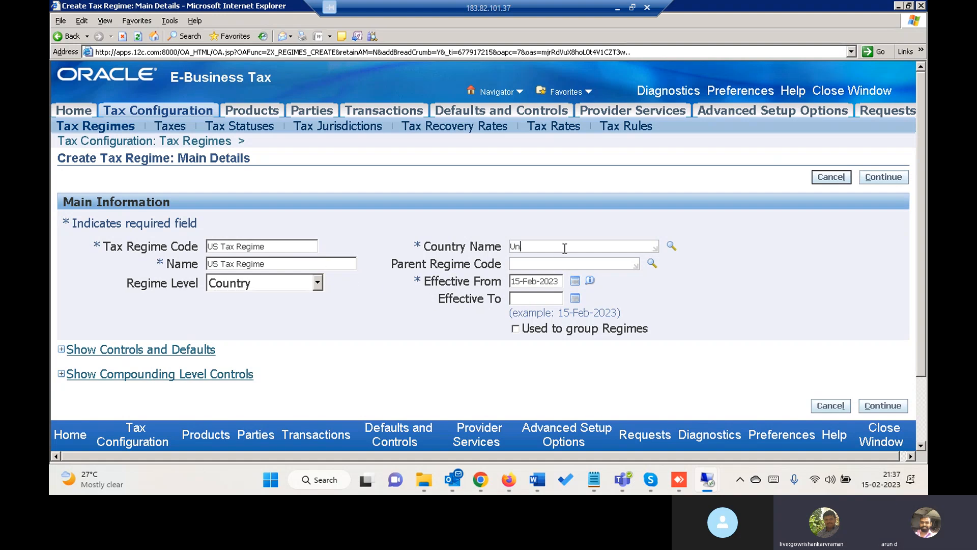
text(ited )
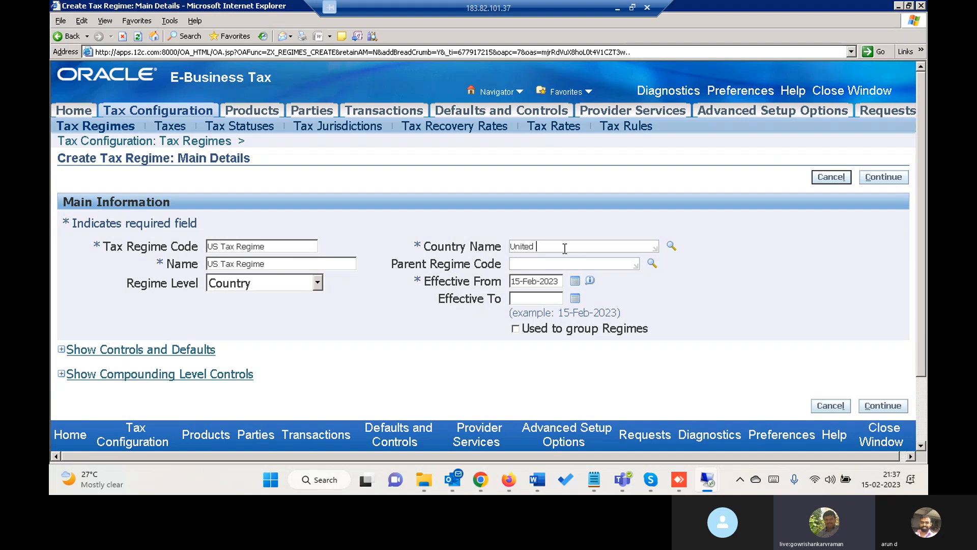
text(st)
key(Tab)
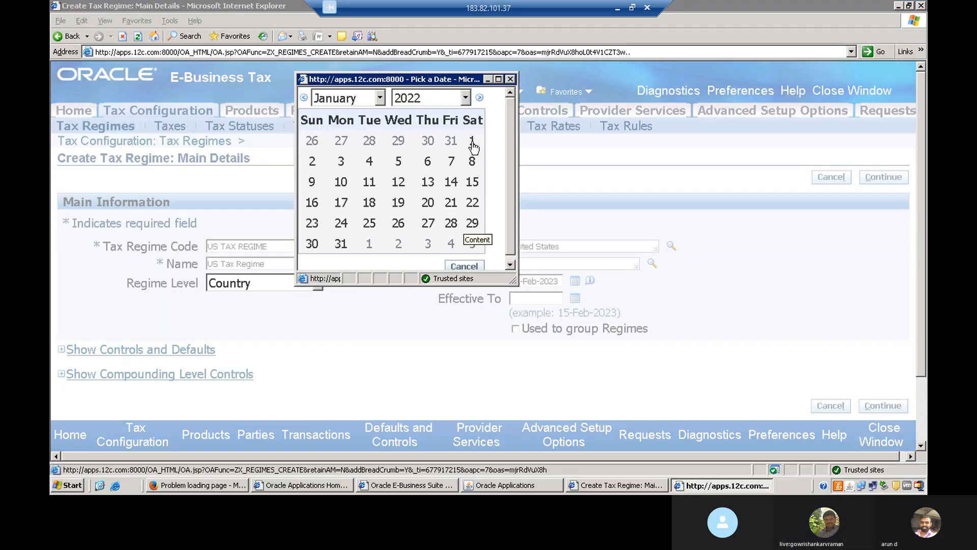
click(472, 143)
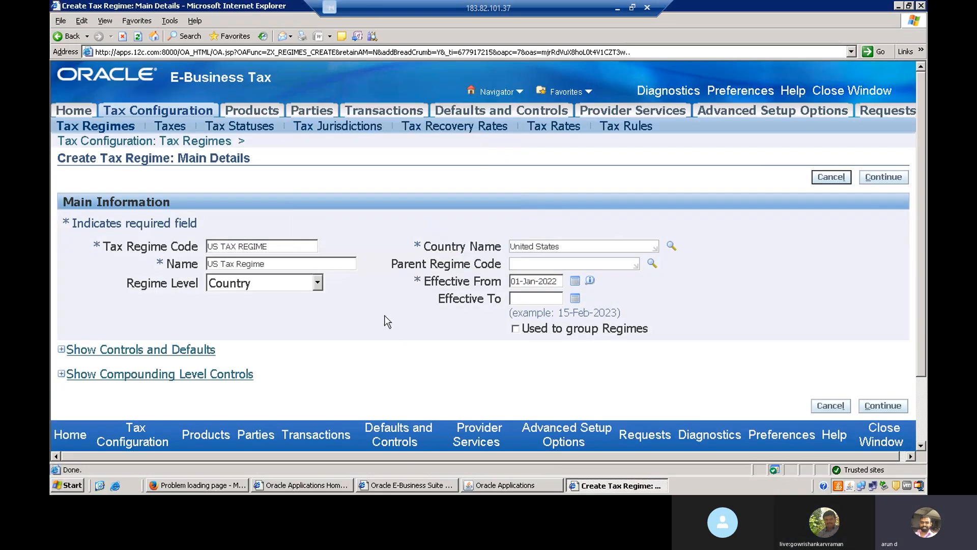
Step: Expand the controls and defaults section of the regime
click(74, 349)
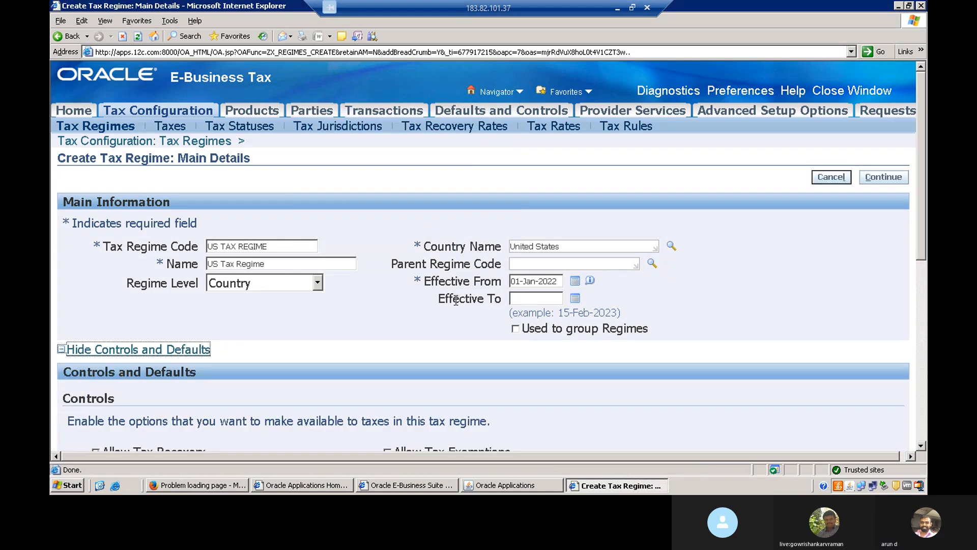
drag(922, 208, 924, 278)
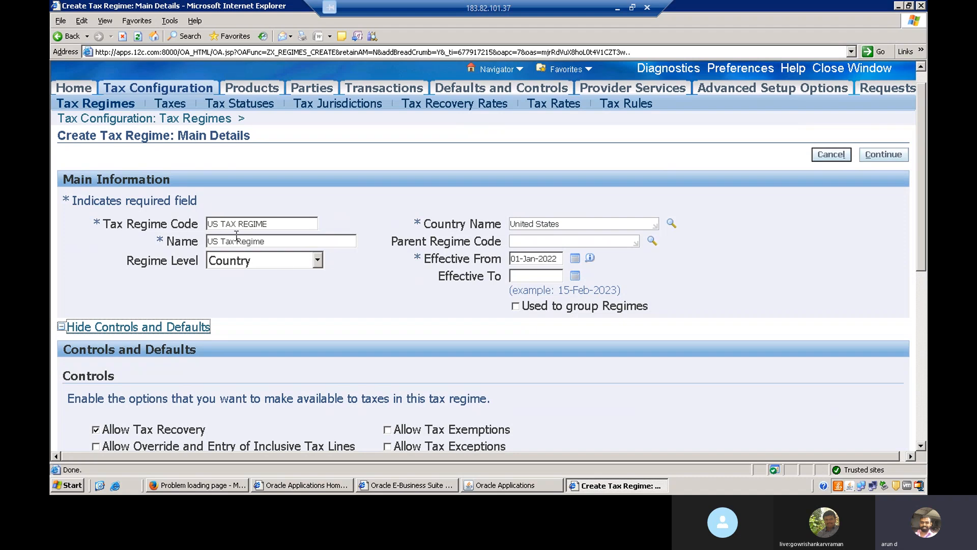
click(318, 261)
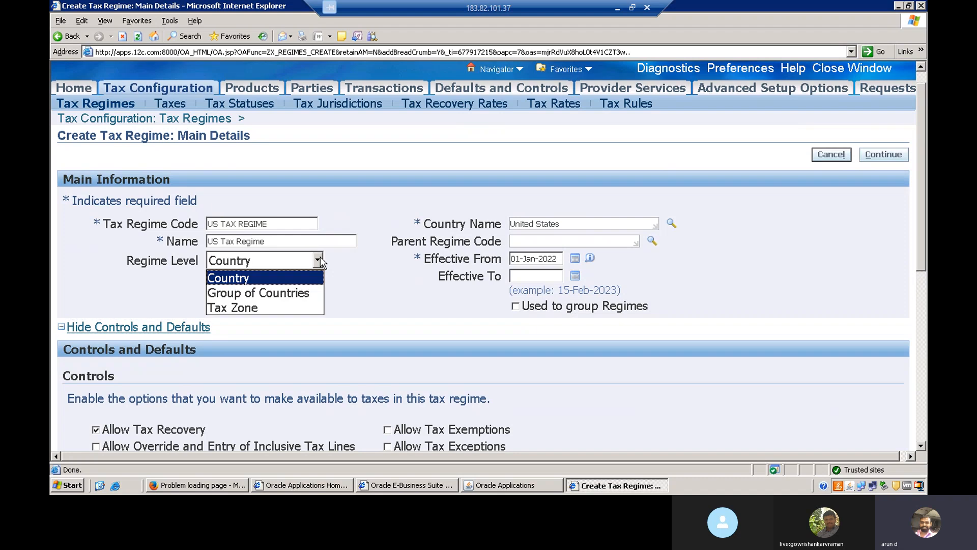
click(374, 286)
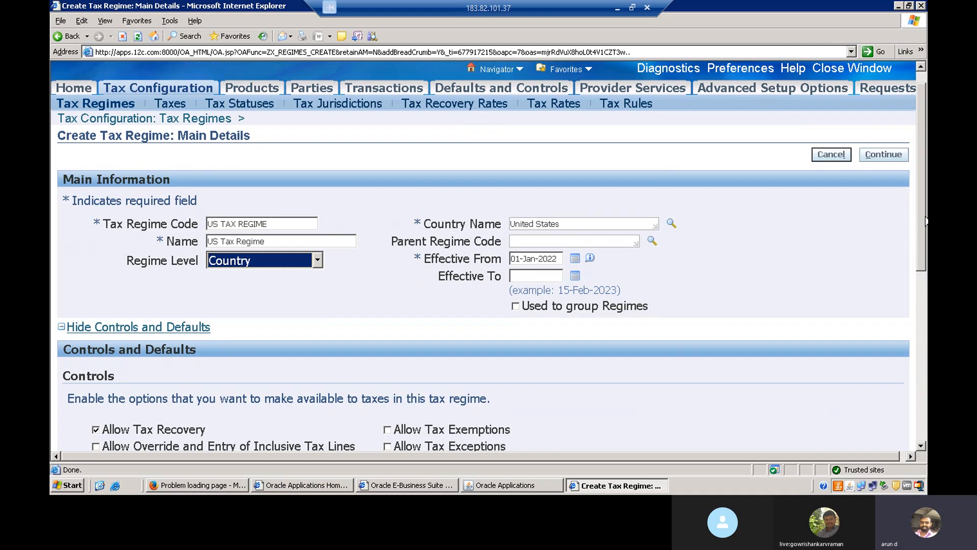
Step: Set the default tax currency to USD by searching for US
drag(926, 220, 927, 322)
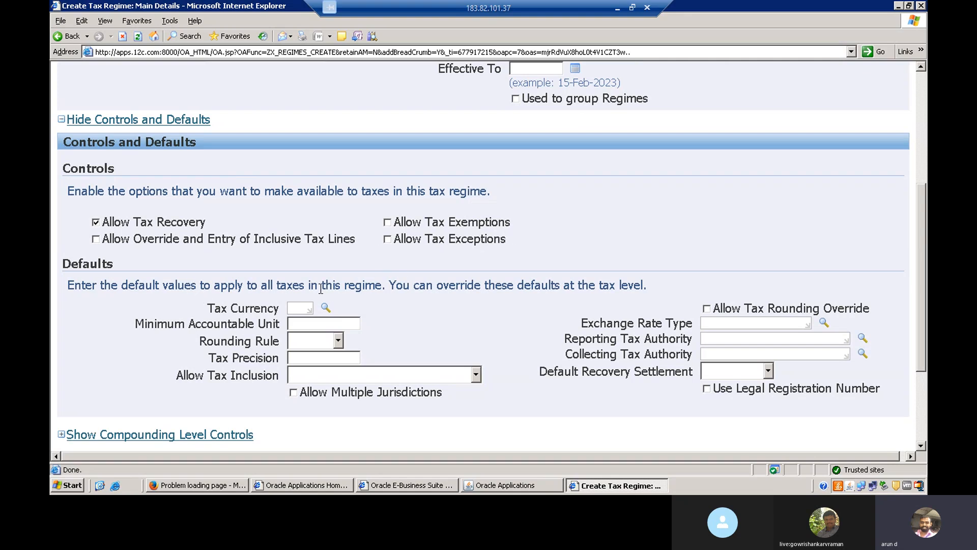
triple_click(278, 239)
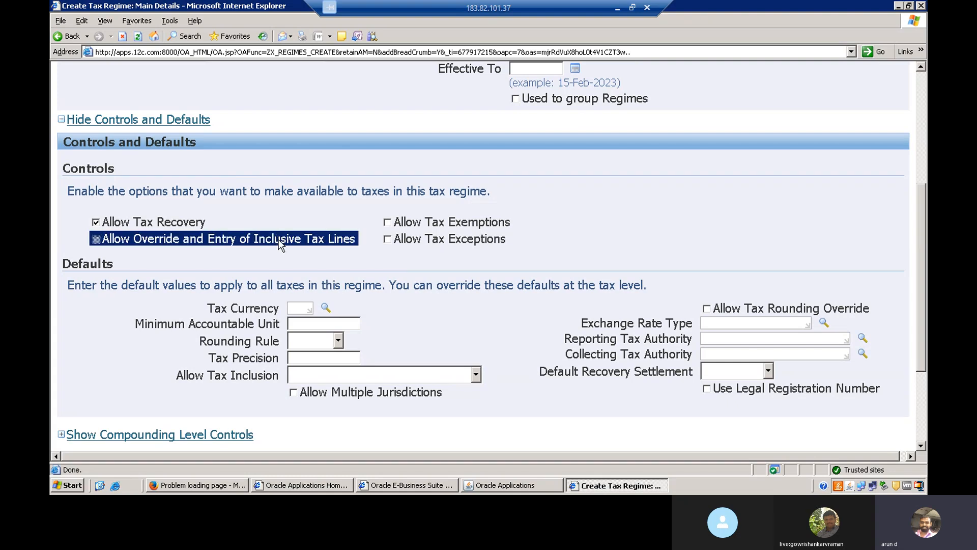
click(187, 258)
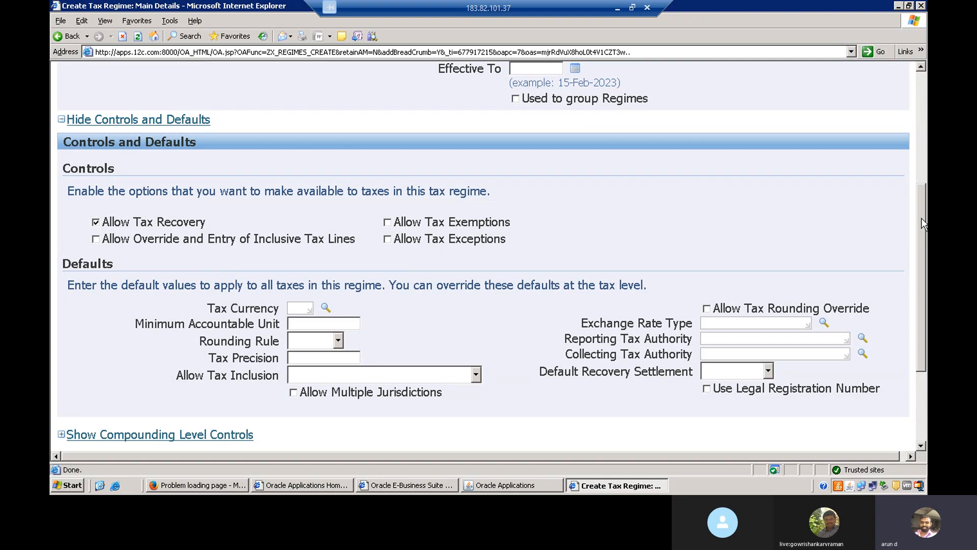
scroll(922, 224, down, 2)
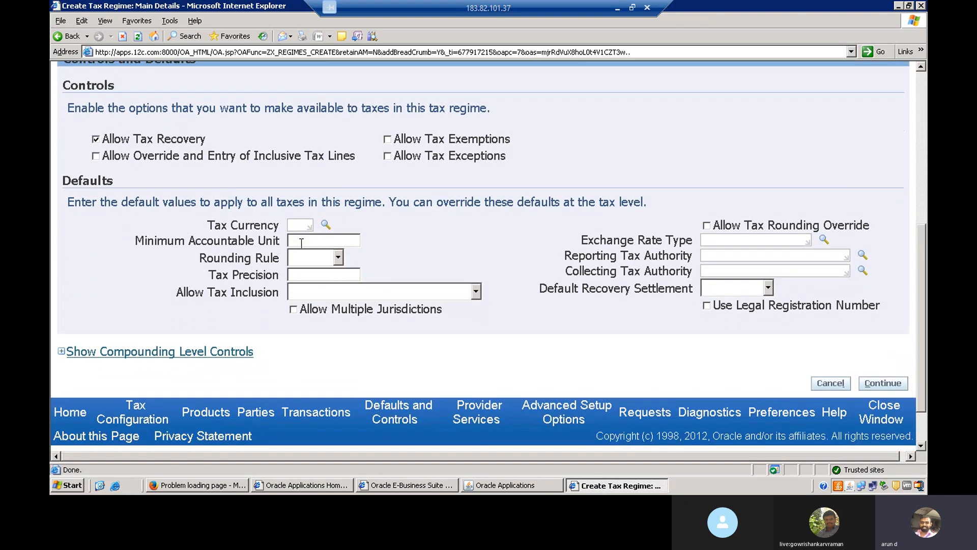
click(296, 225)
text(US)
key(Tab)
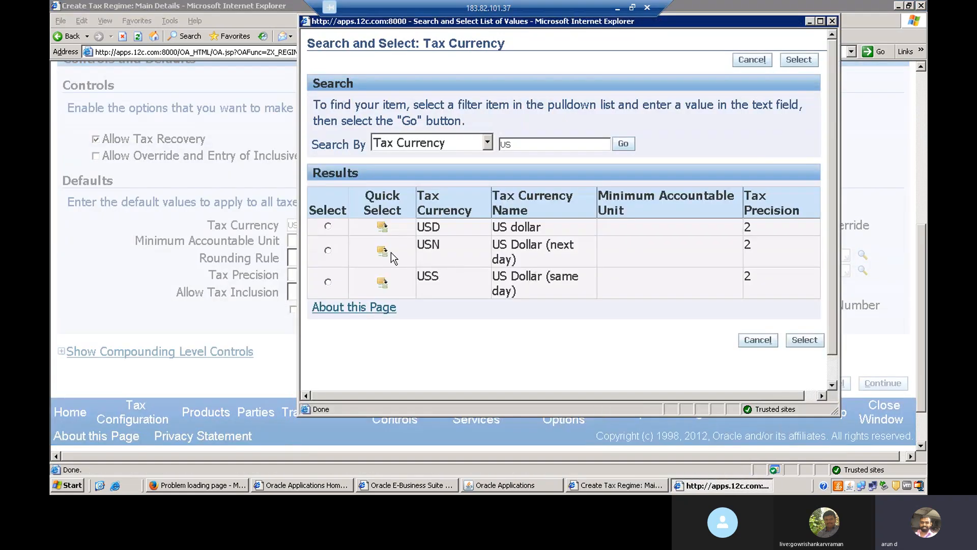
click(382, 227)
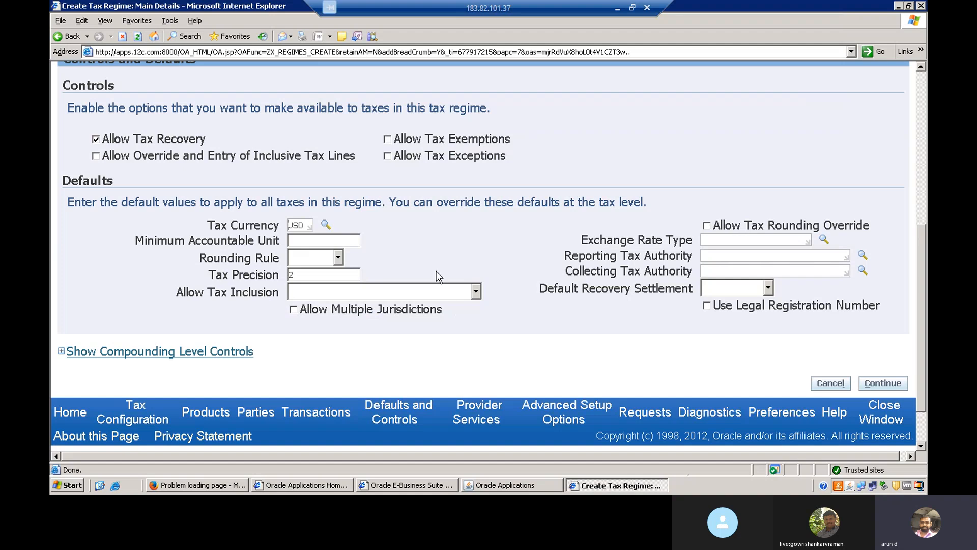
Step: Set the default rounding rule to Nearest
click(338, 258)
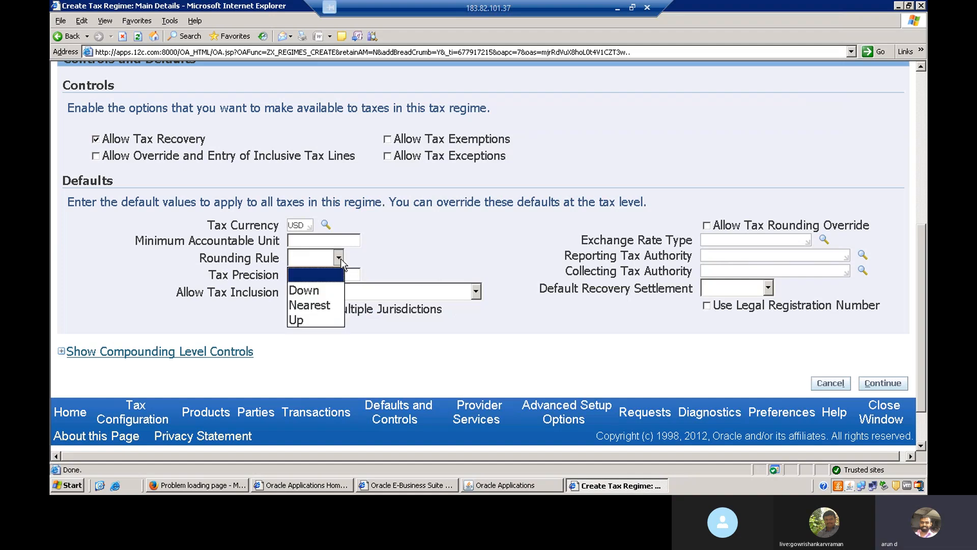
click(321, 305)
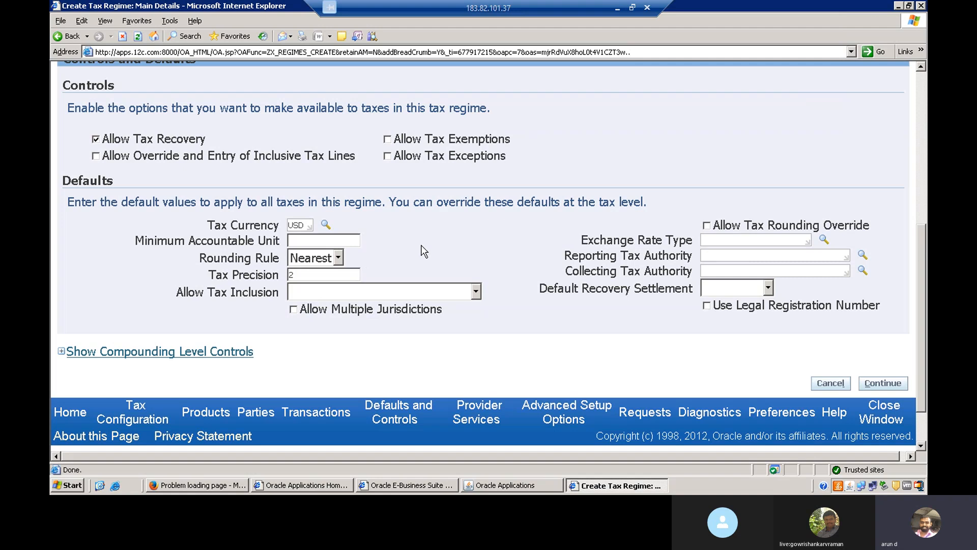
click(337, 258)
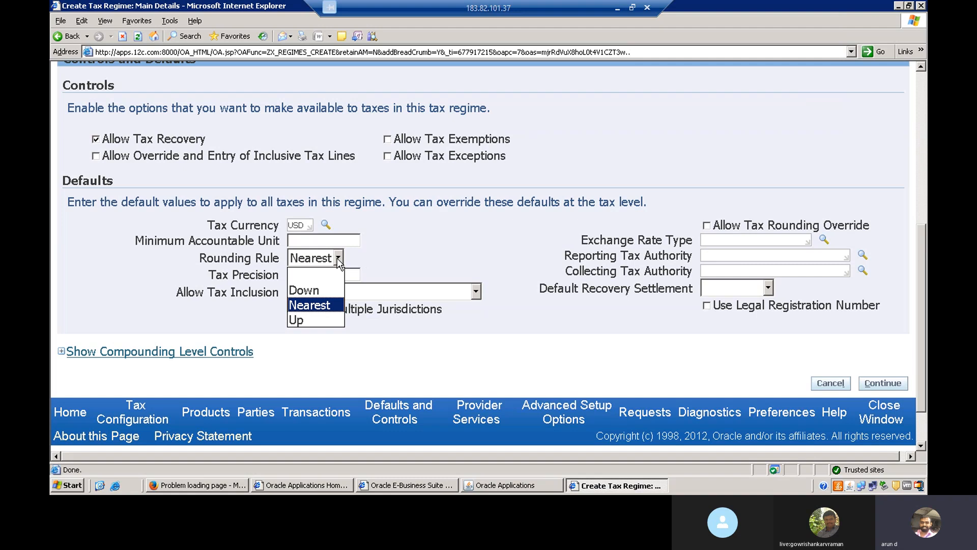
key(Return)
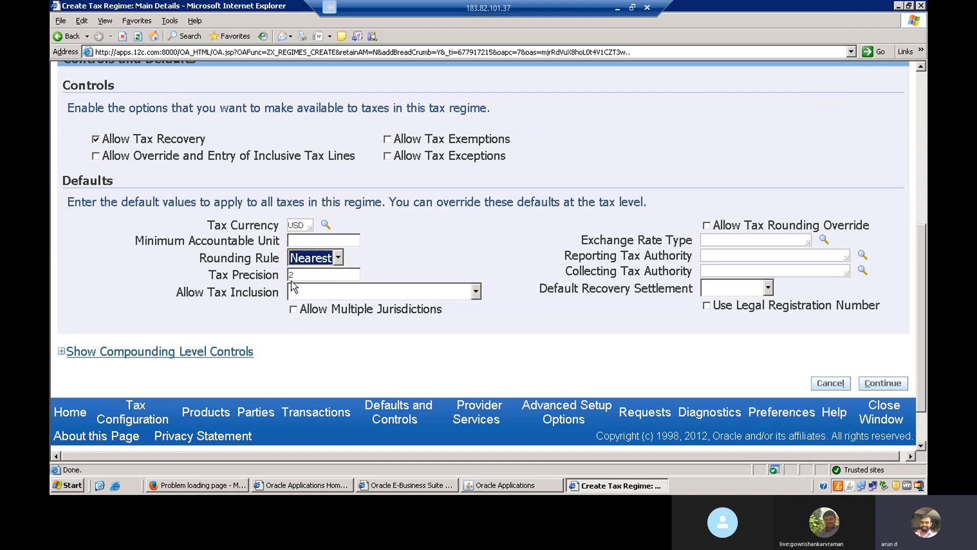
Step: Set the default exchange rate type to Corporate by searching for corp
double_click(237, 273)
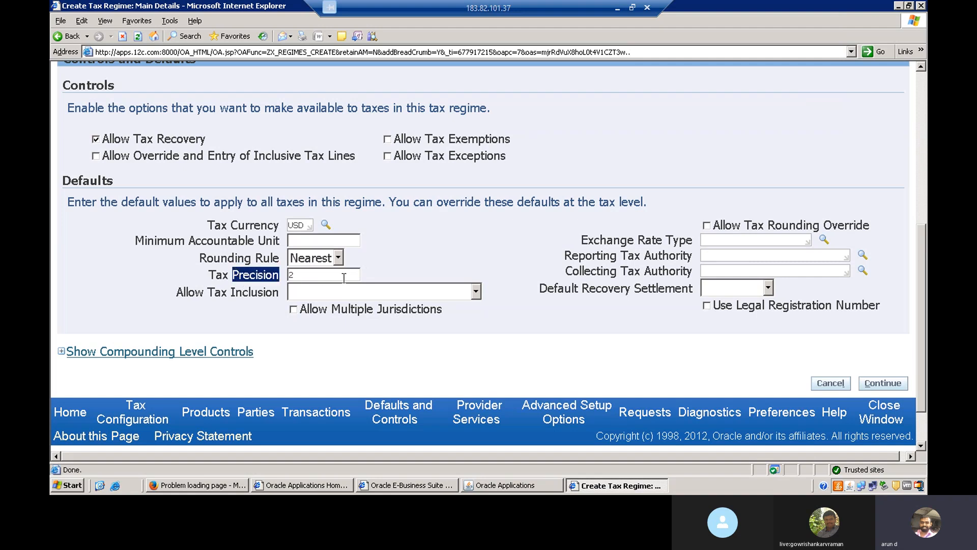
click(414, 269)
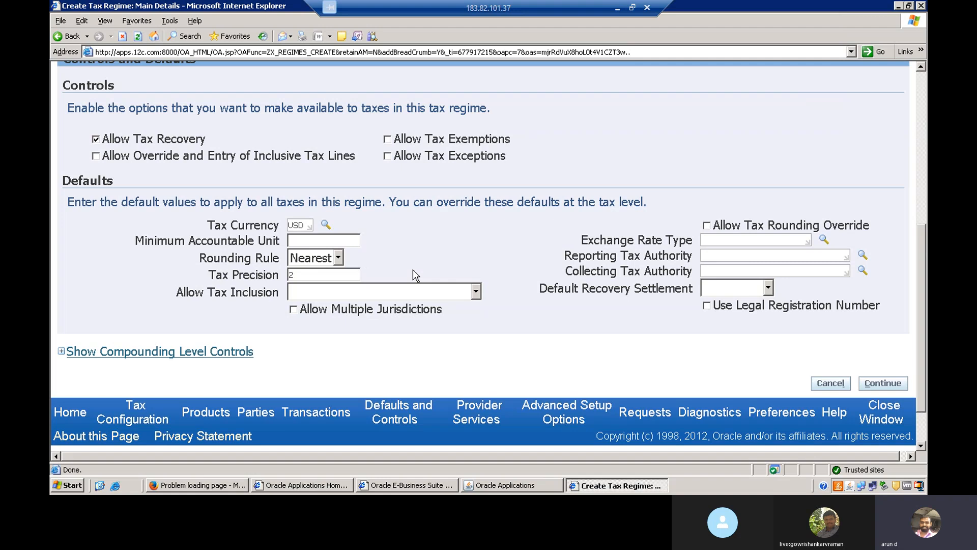
click(299, 276)
click(499, 255)
text(corp)
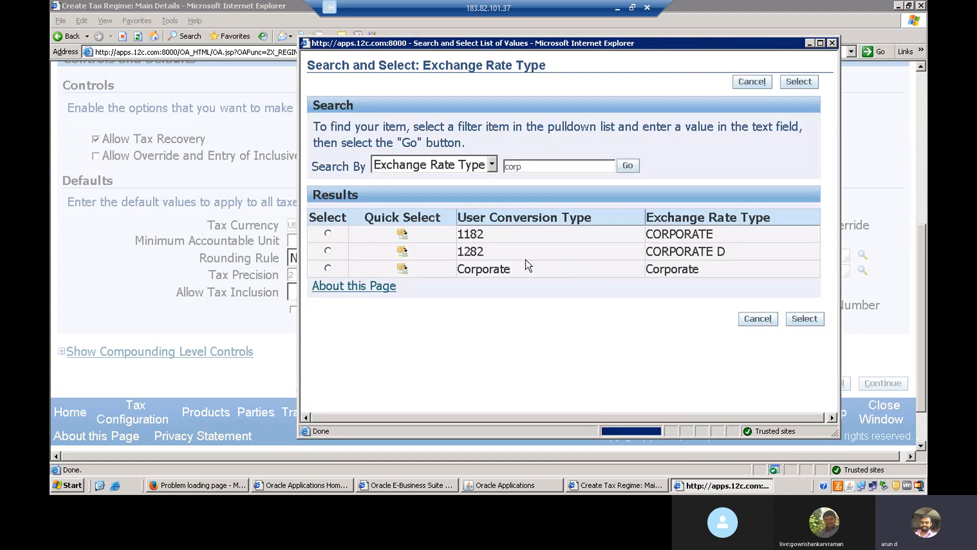
click(404, 269)
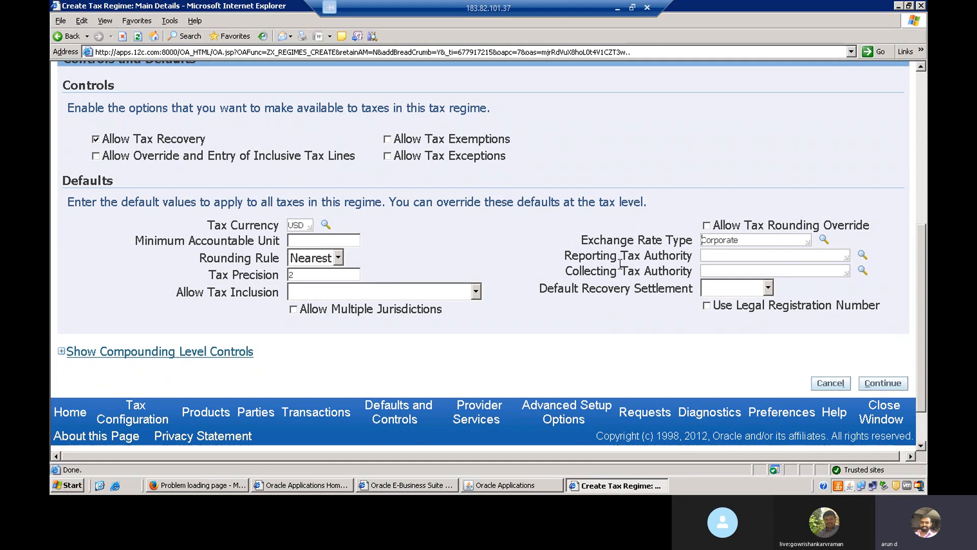
Step: Review the reporting and collecting tax authority fields among the defaults
double_click(573, 256)
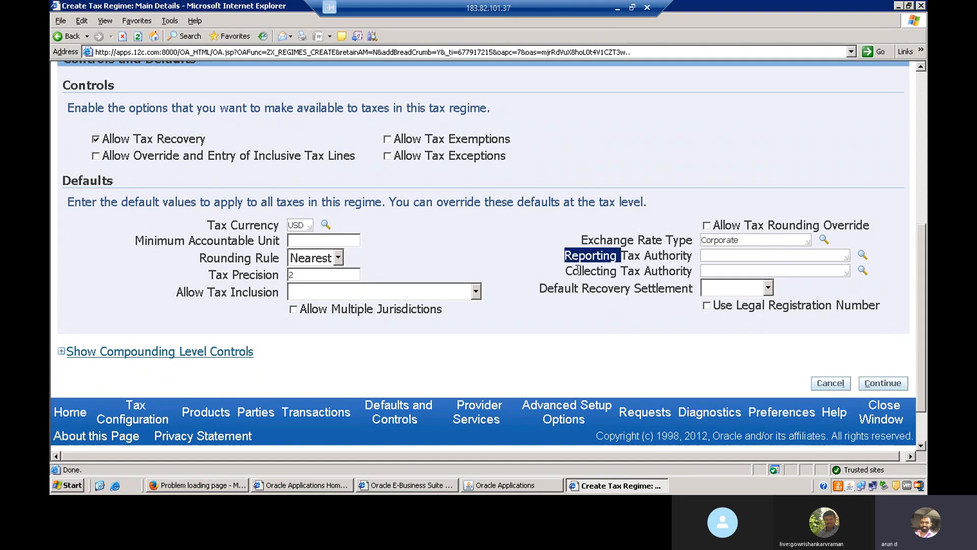
click(578, 270)
double_click(578, 270)
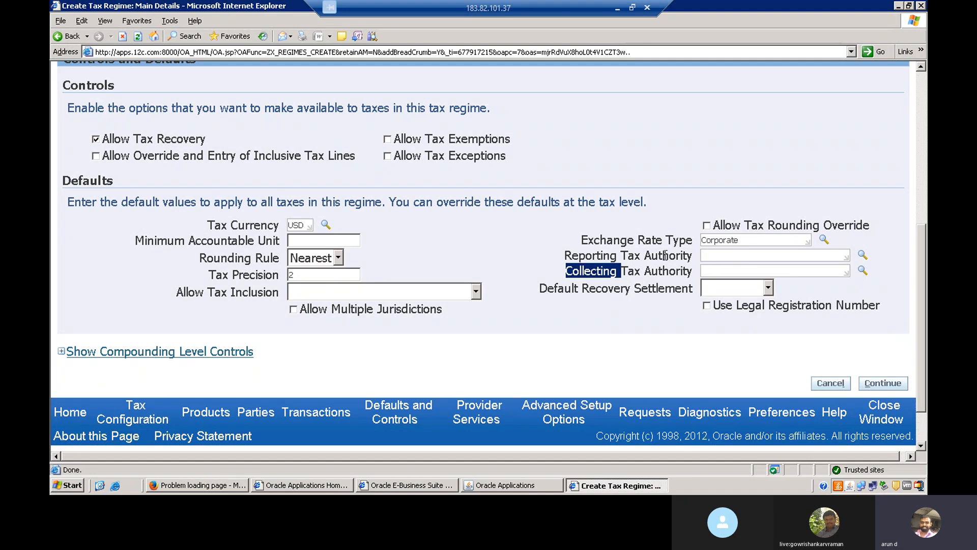
click(701, 257)
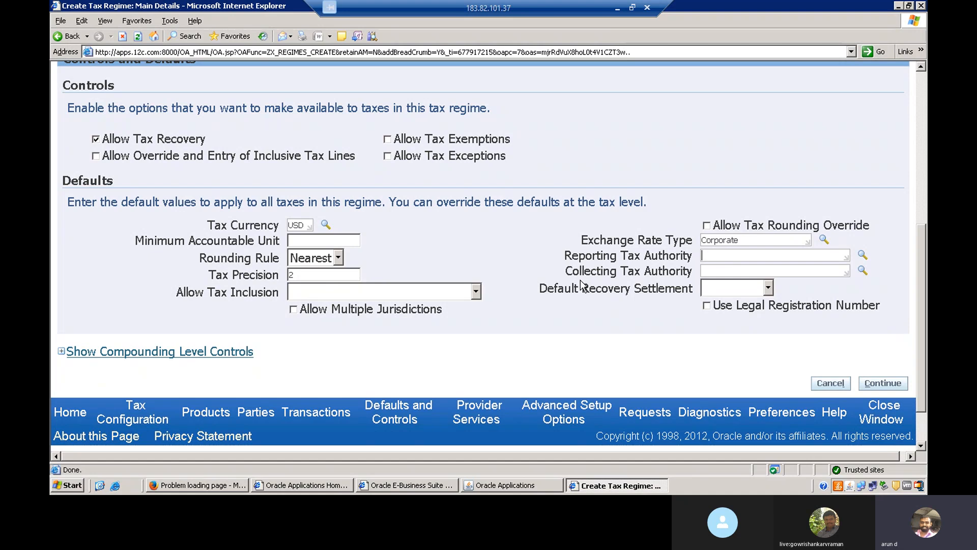
double_click(579, 257)
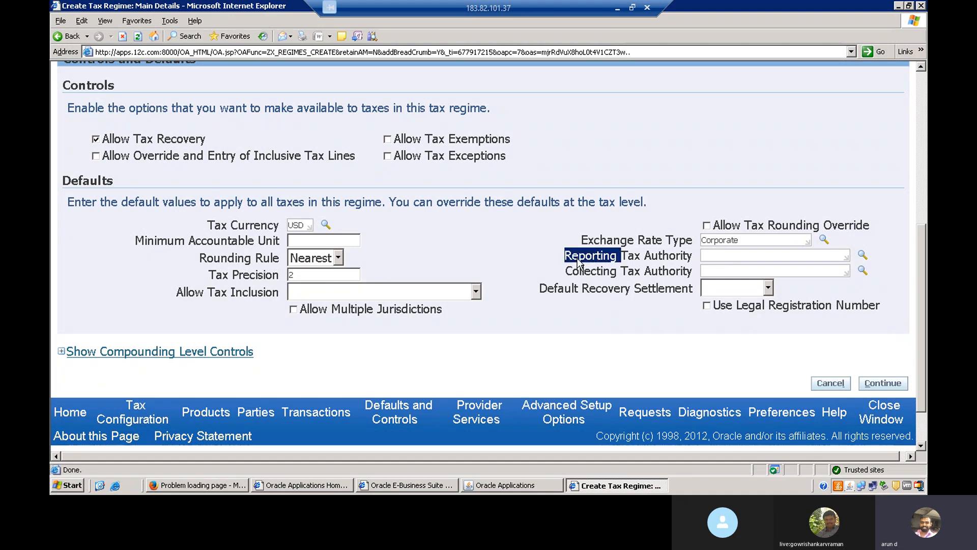
click(589, 272)
double_click(589, 272)
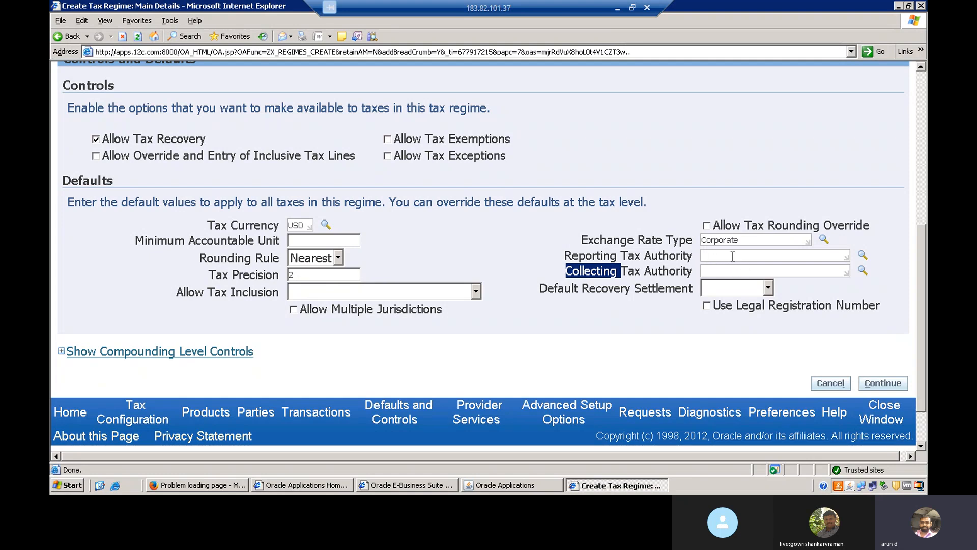
Step: Review the options available for the default recovery settlement without choosing one
click(768, 288)
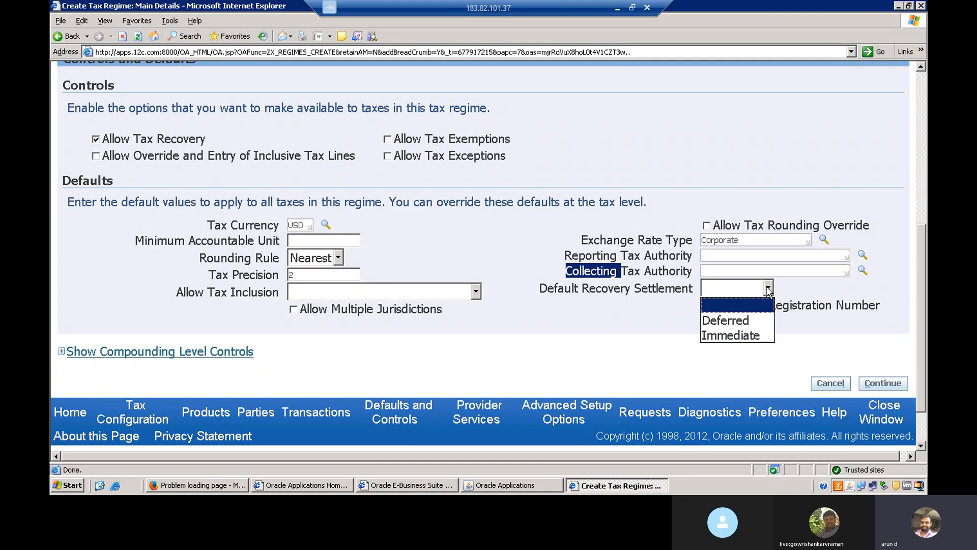
click(861, 285)
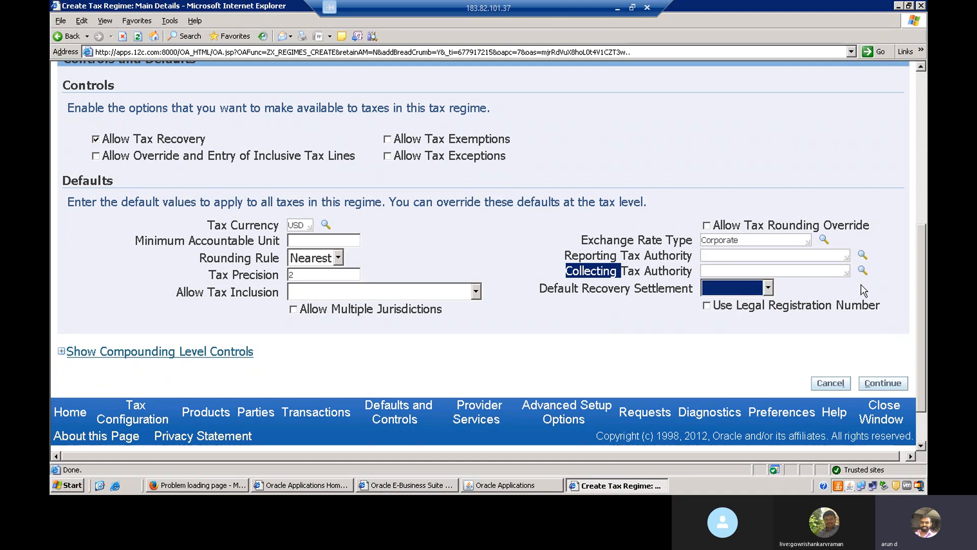
click(789, 293)
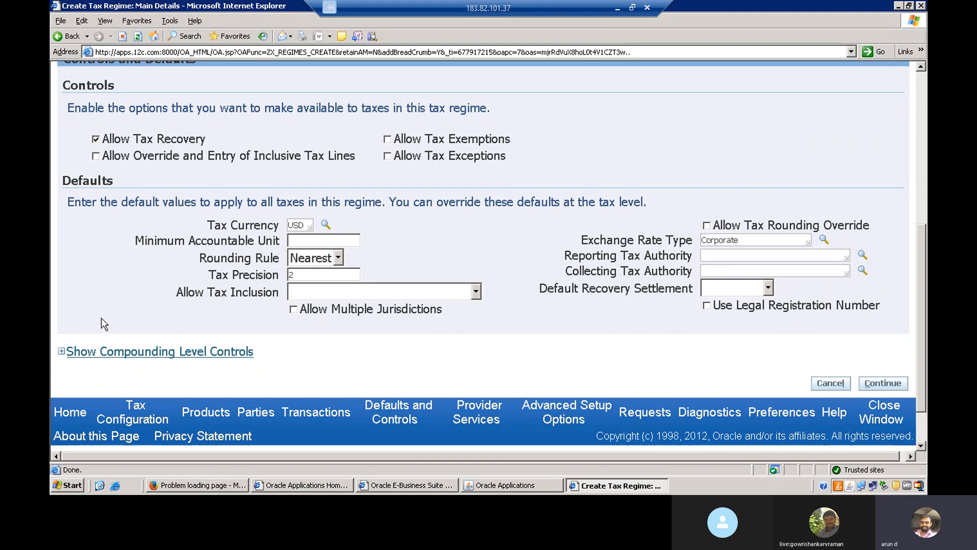
Step: Expand the compounding level controls and continue to the regime's configuration options
click(62, 352)
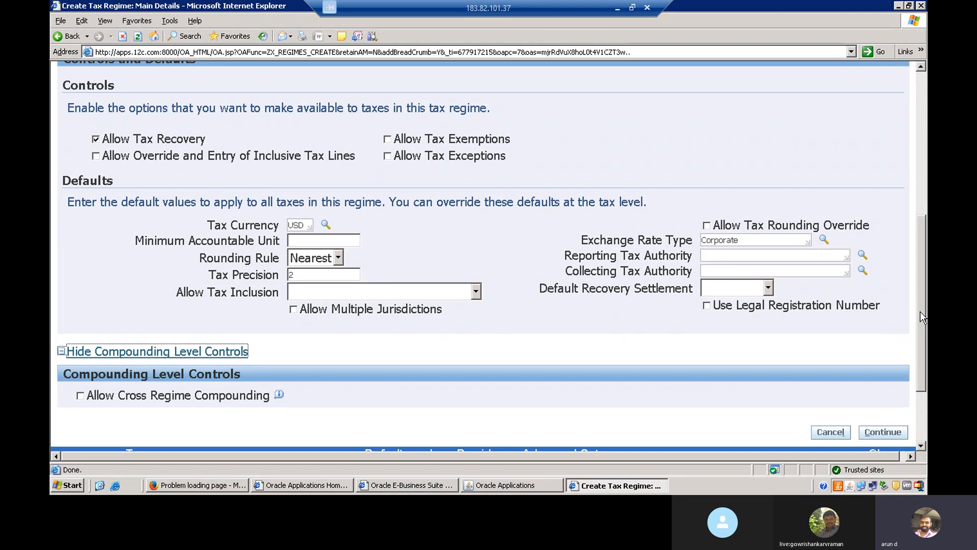
drag(920, 311, 920, 259)
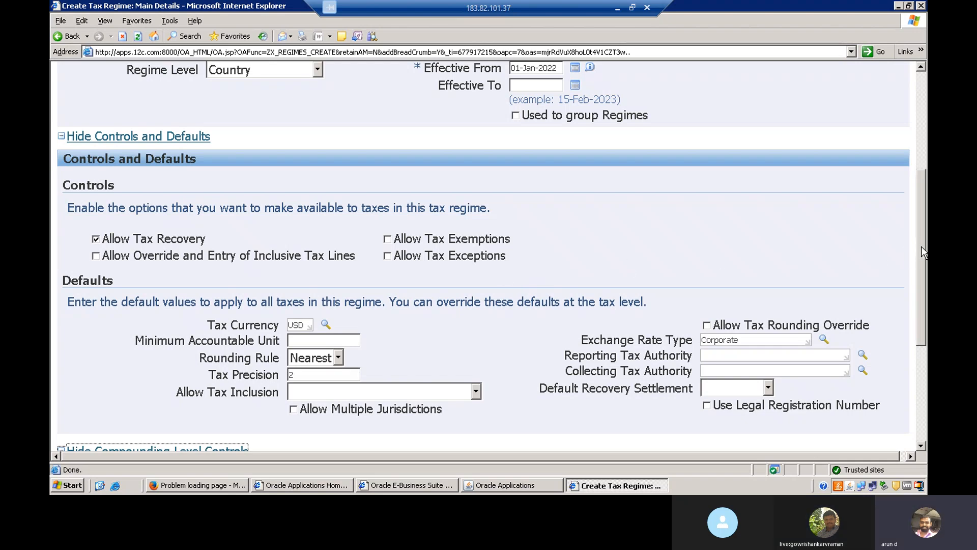
scroll(923, 251, up, 8)
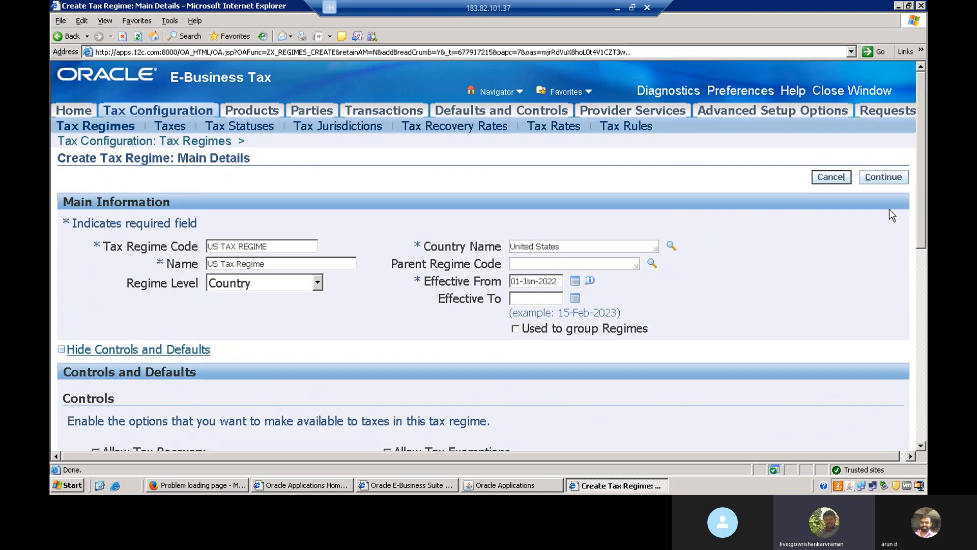
click(886, 178)
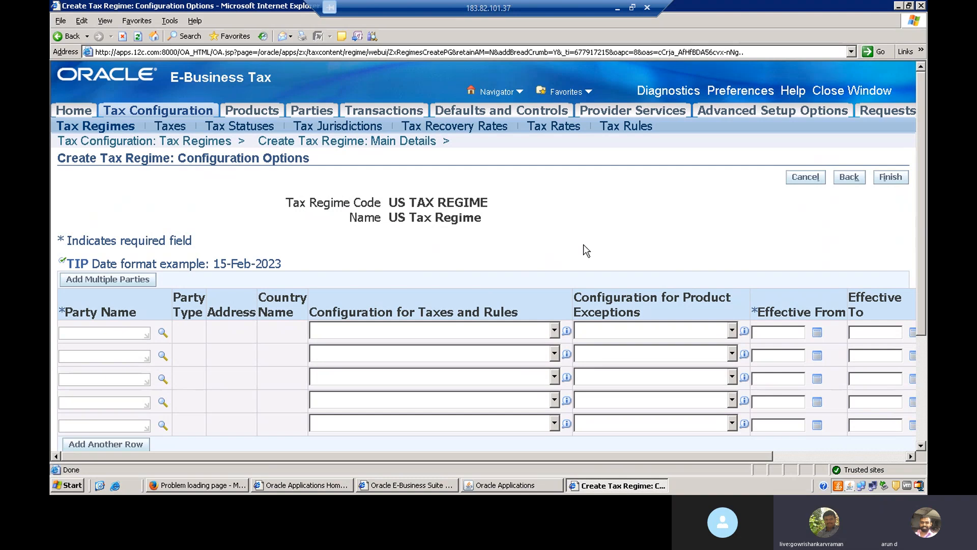
Step: Set the first party name to Vision Operations by searching for vision%oper
drag(921, 216, 927, 249)
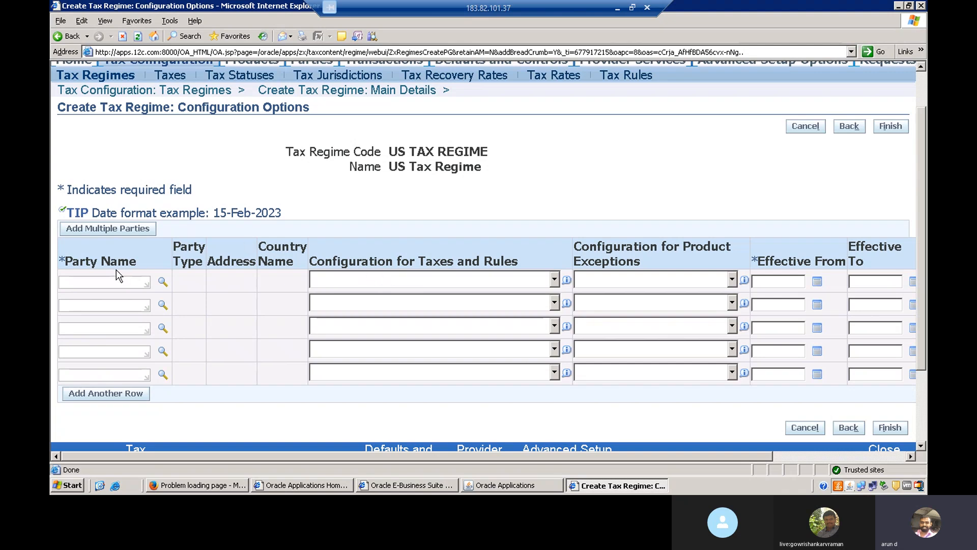
click(104, 284)
text(vision)
key(Tab)
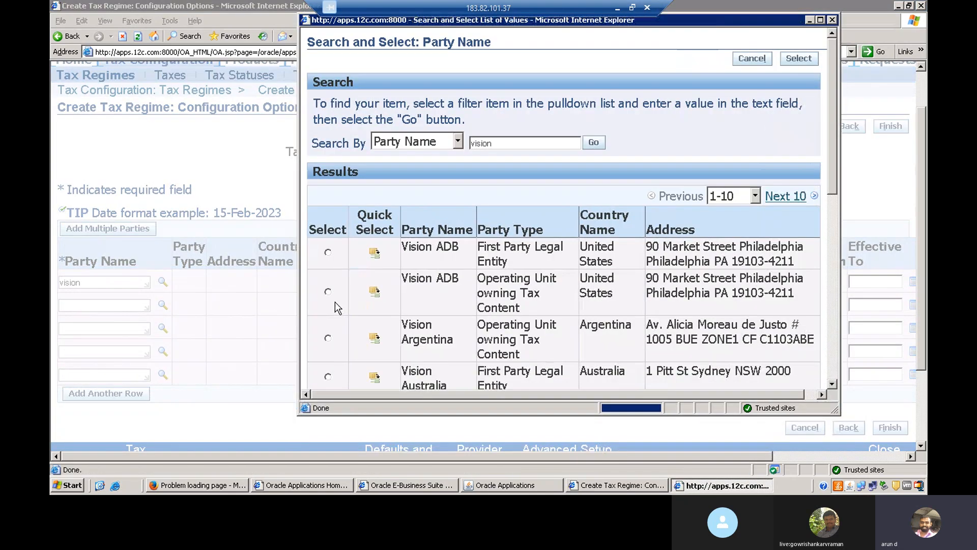
click(528, 142)
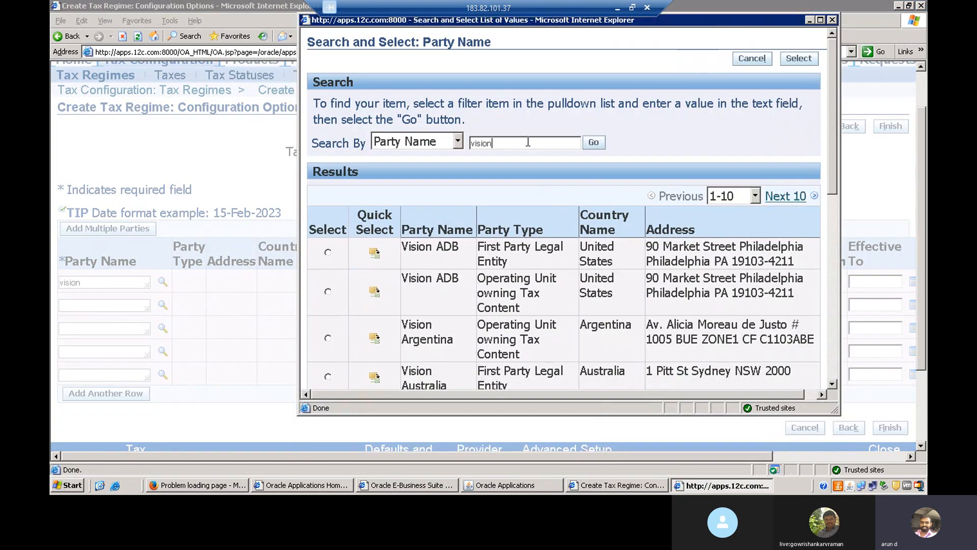
text(%oper)
key(Return)
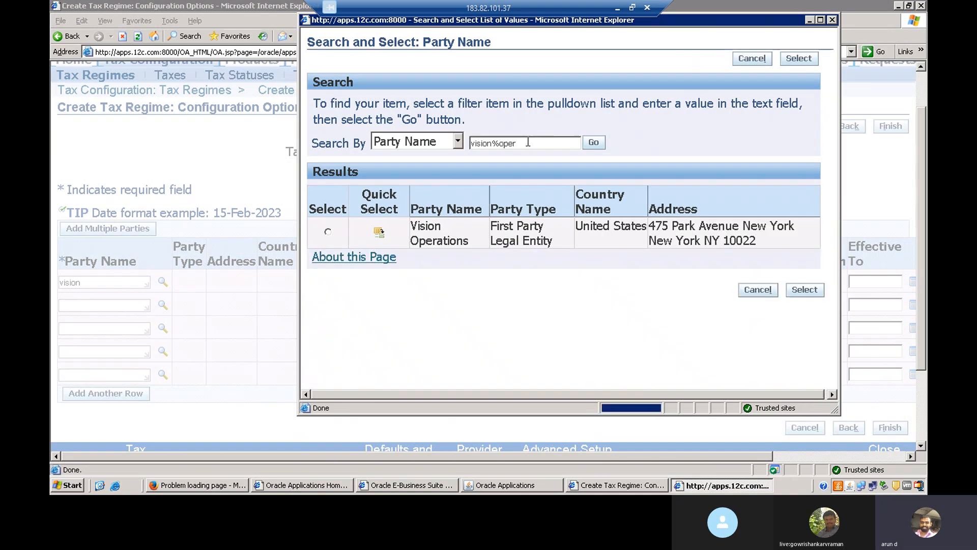
click(379, 233)
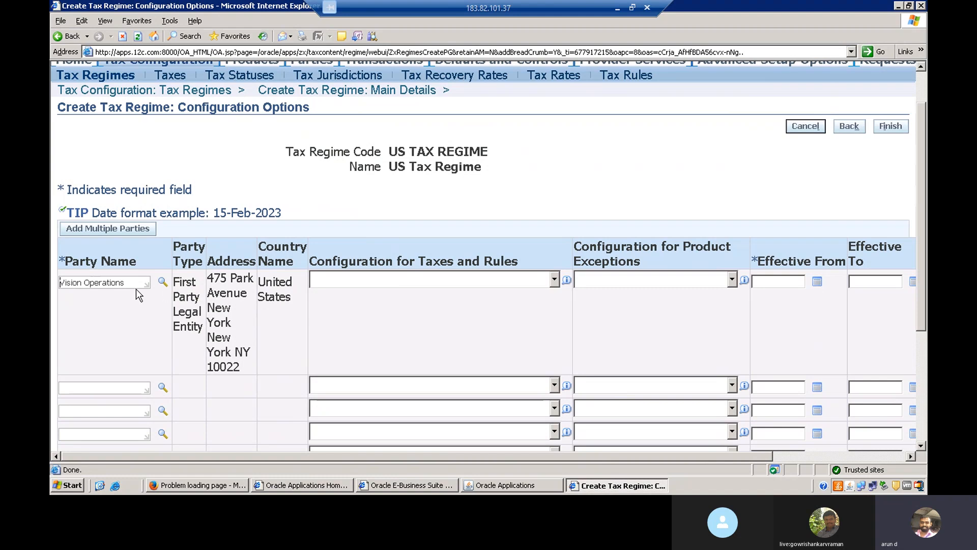
Step: For the Vision Operations row, choose Common Configuration for taxes and rules and set effective-from to 01-Jan-2022
click(554, 280)
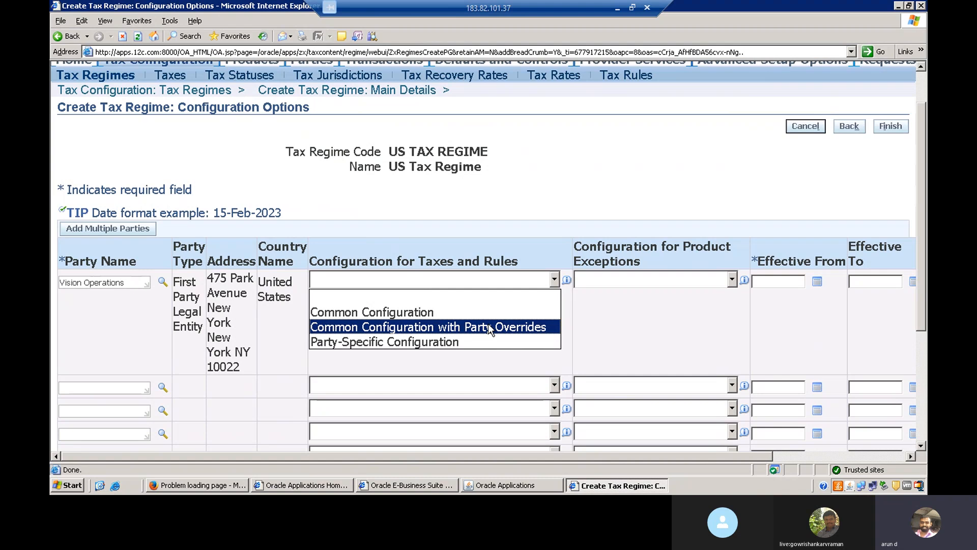
click(469, 313)
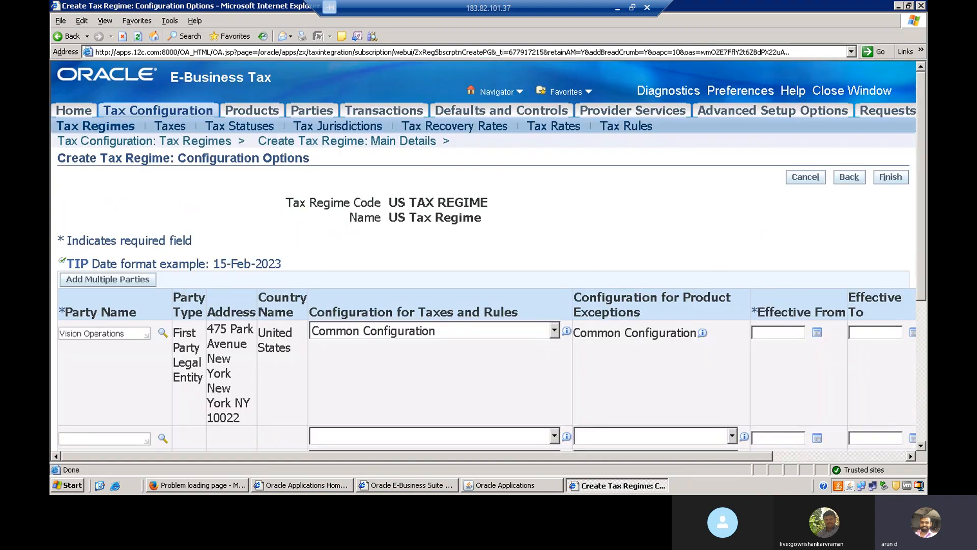
drag(922, 286, 922, 306)
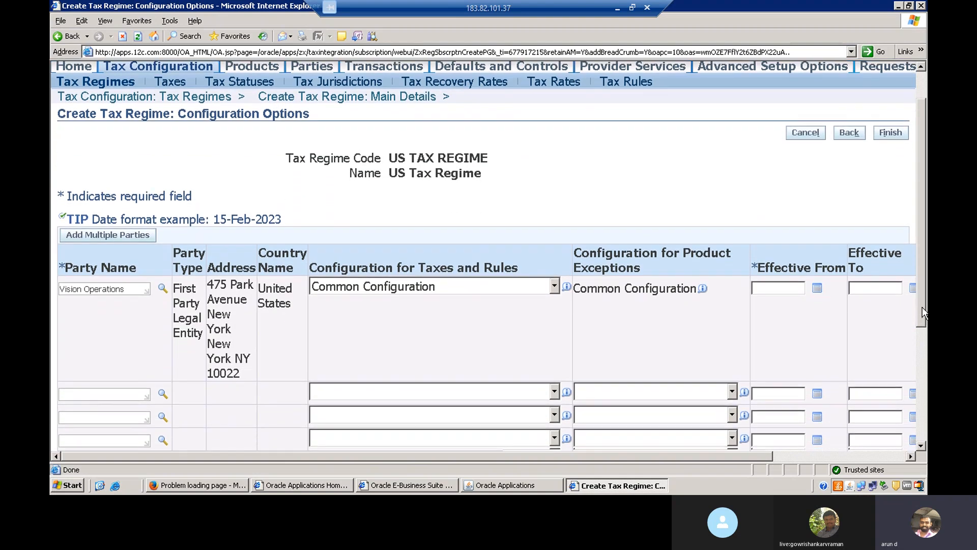
drag(725, 458, 890, 450)
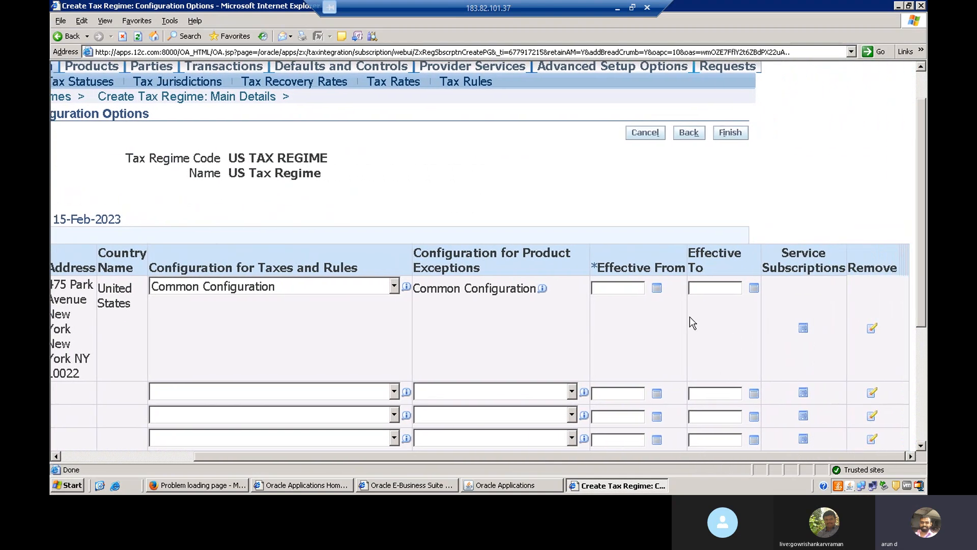
click(657, 288)
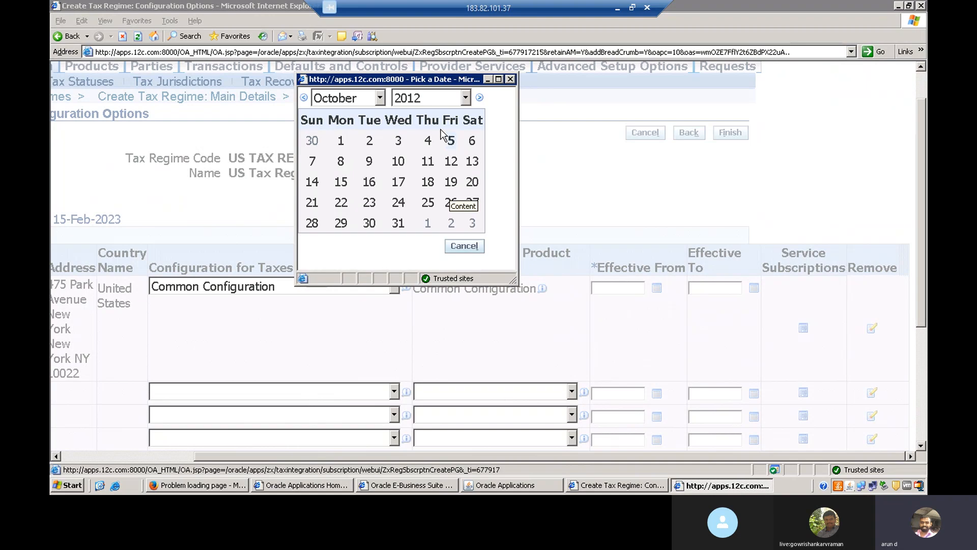
click(465, 97)
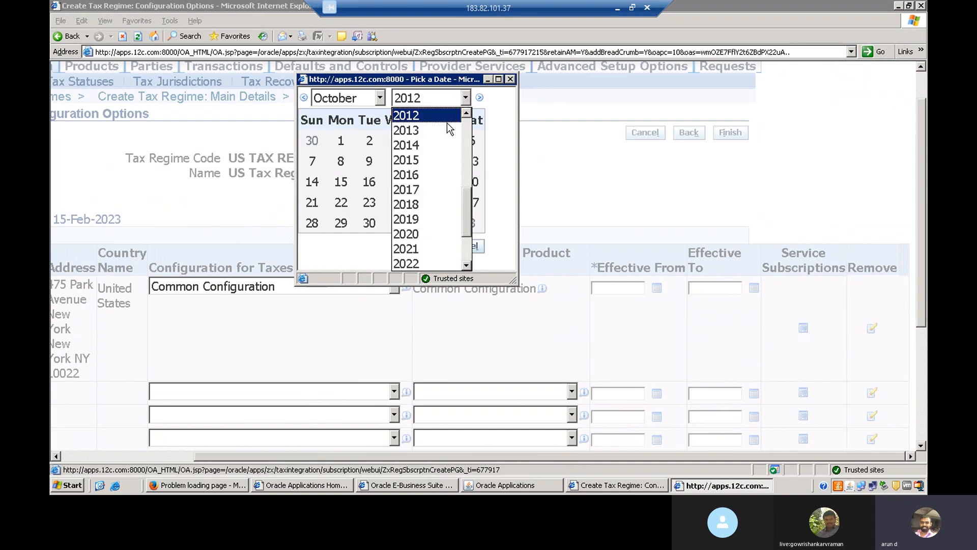
click(435, 261)
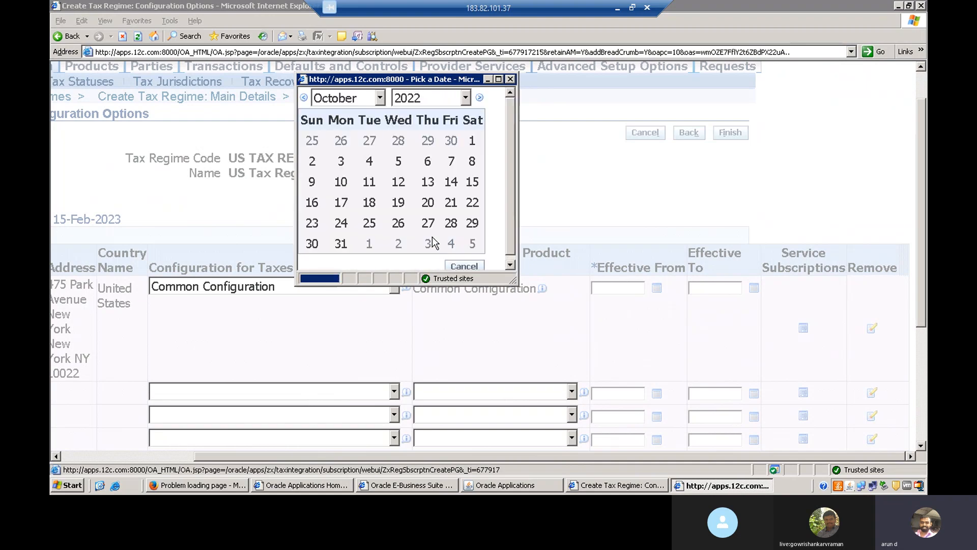
click(380, 101)
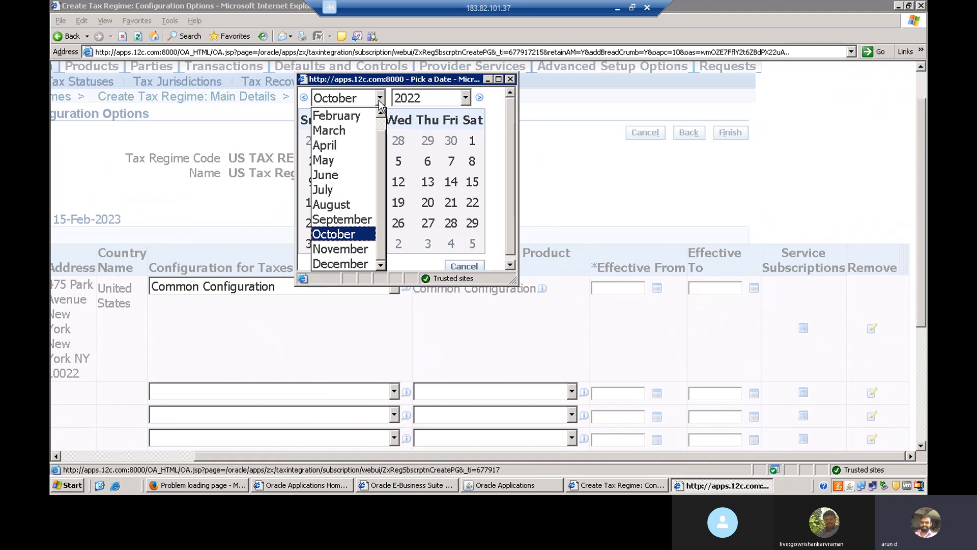
scroll(352, 122, up, 1)
click(353, 122)
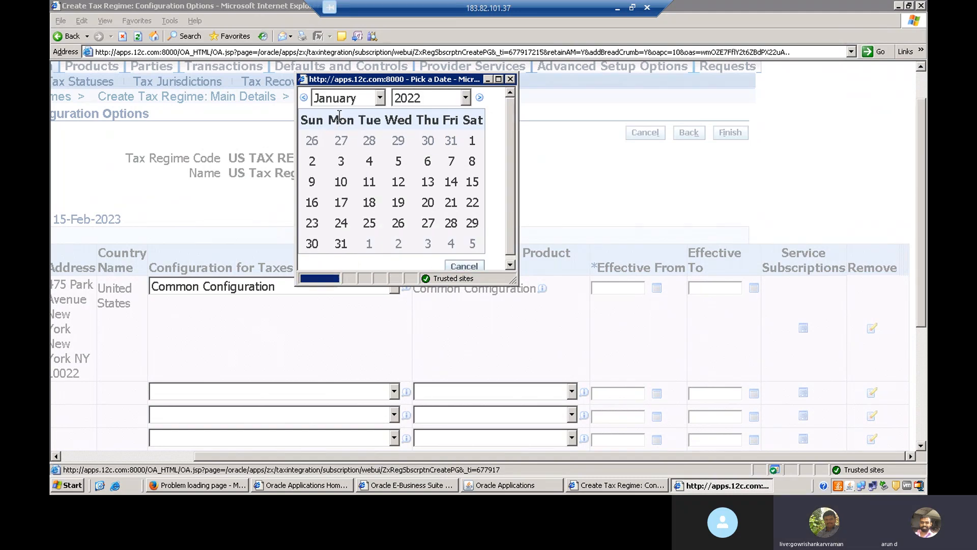
click(472, 141)
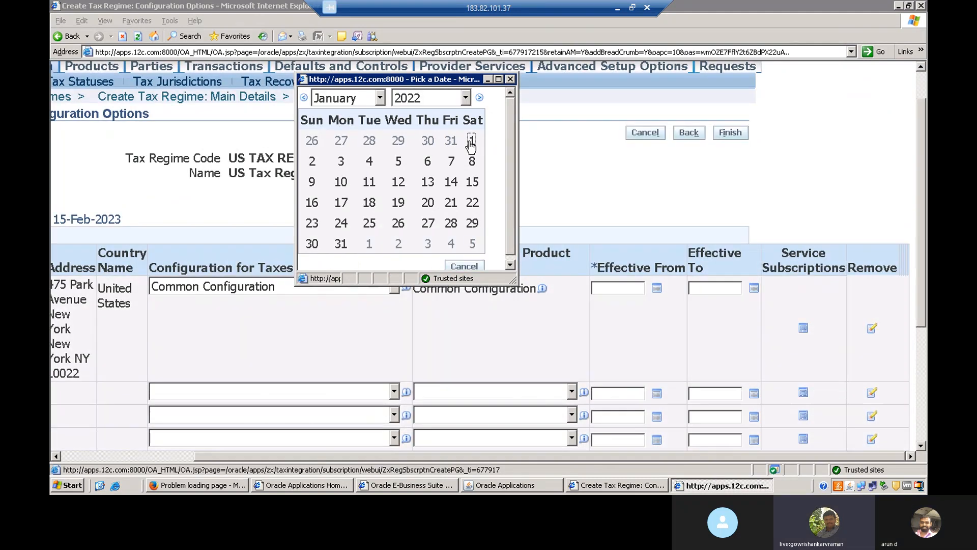
click(633, 310)
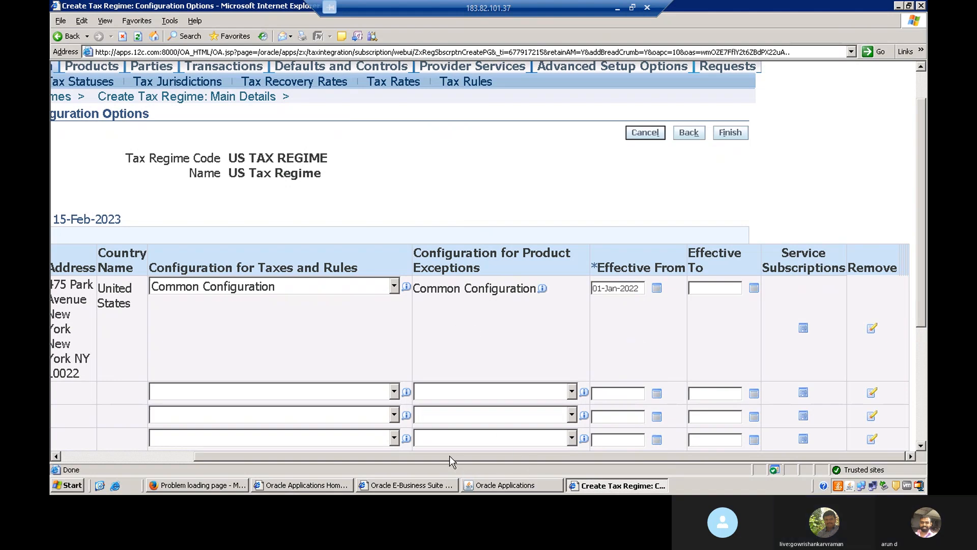
Step: Finish creating the tax regime
drag(450, 456, 355, 453)
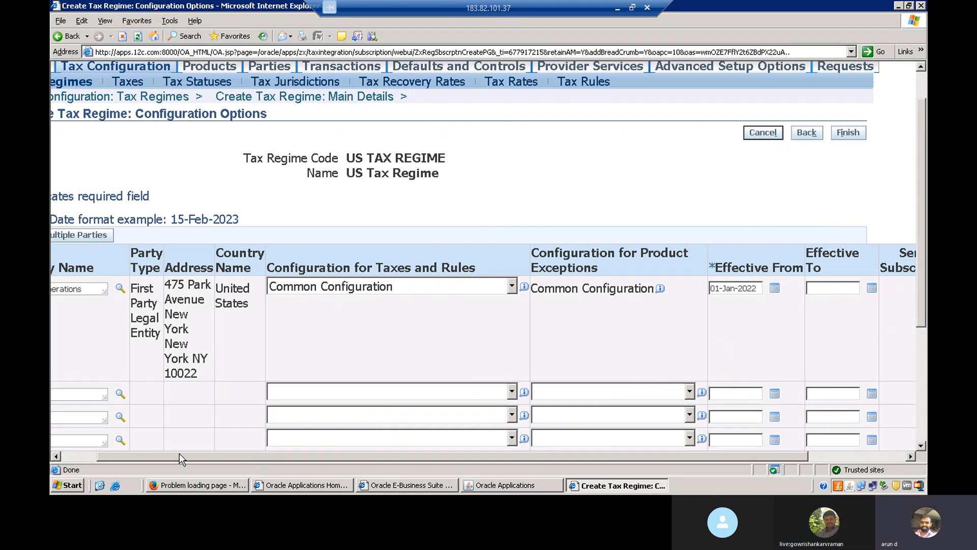
click(82, 457)
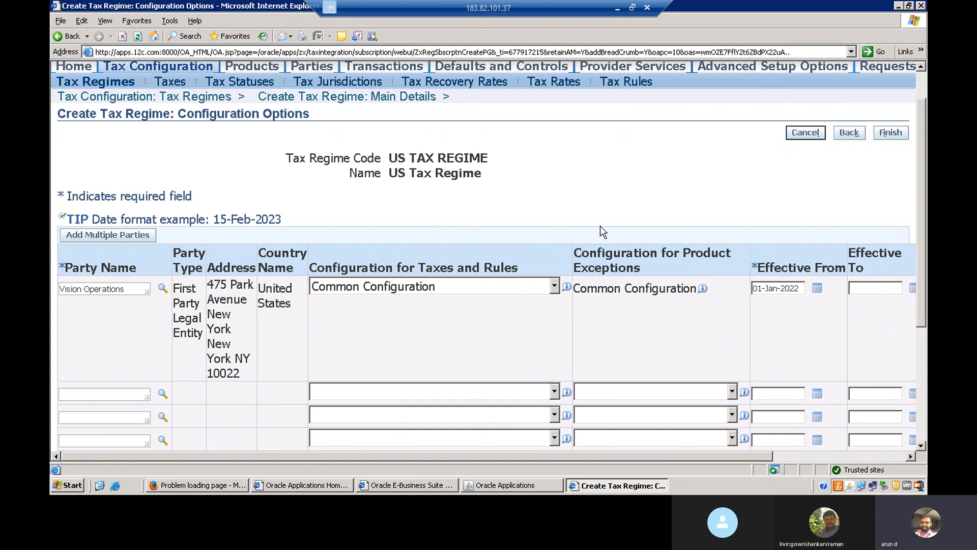
click(819, 457)
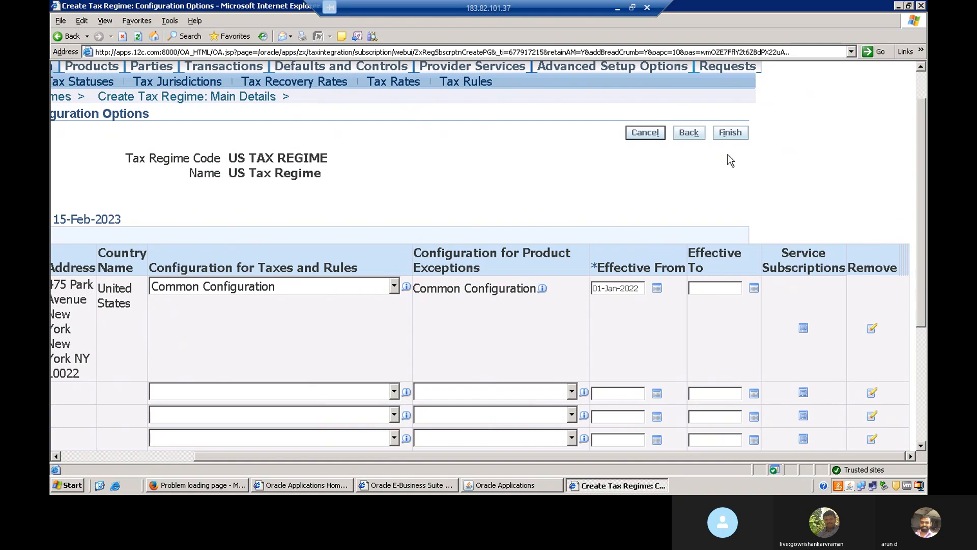
click(728, 133)
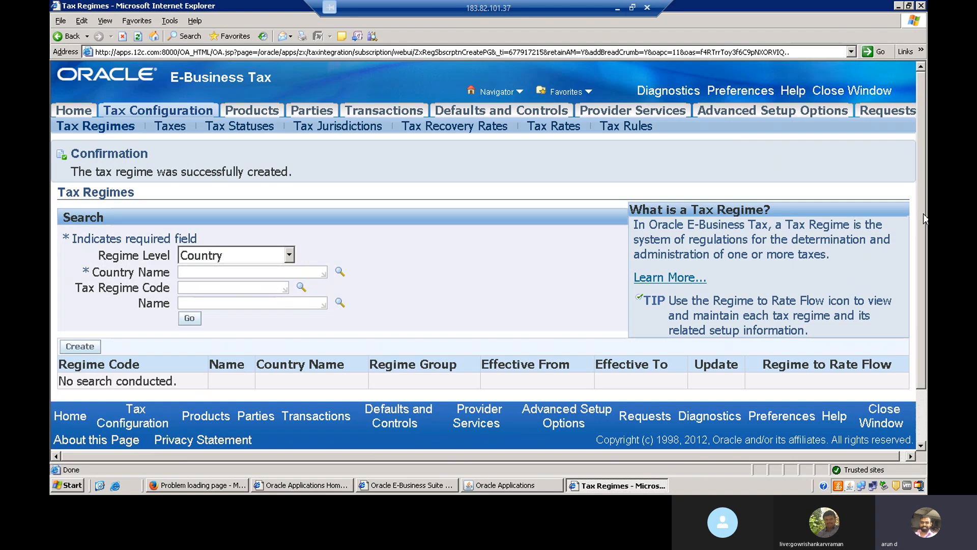
Step: Open Taxes and search for taxes with the country name United States
mouse_move(923, 214)
mouse_down()
mouse_move(922, 261)
mouse_move(921, 210)
mouse_up()
click(167, 130)
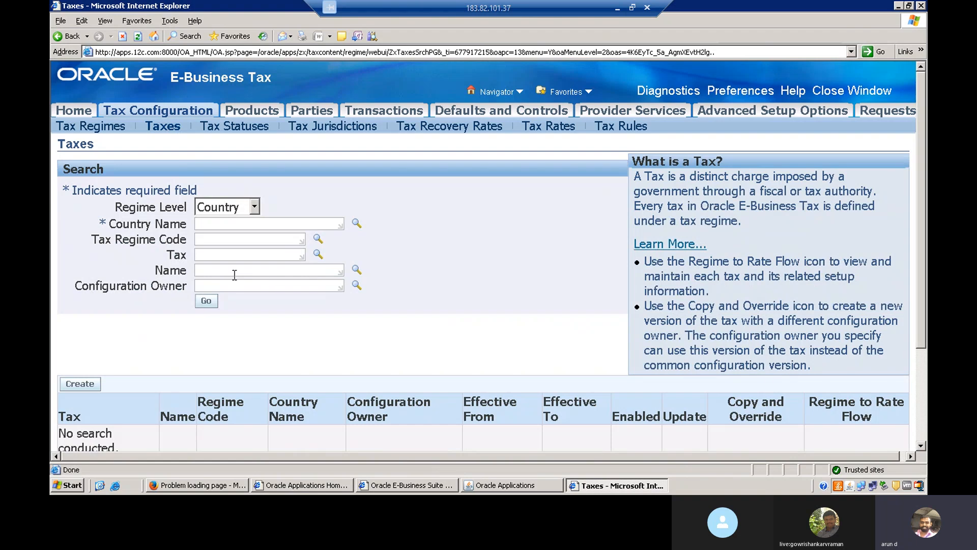
click(249, 225)
text(United stat)
key(Tab)
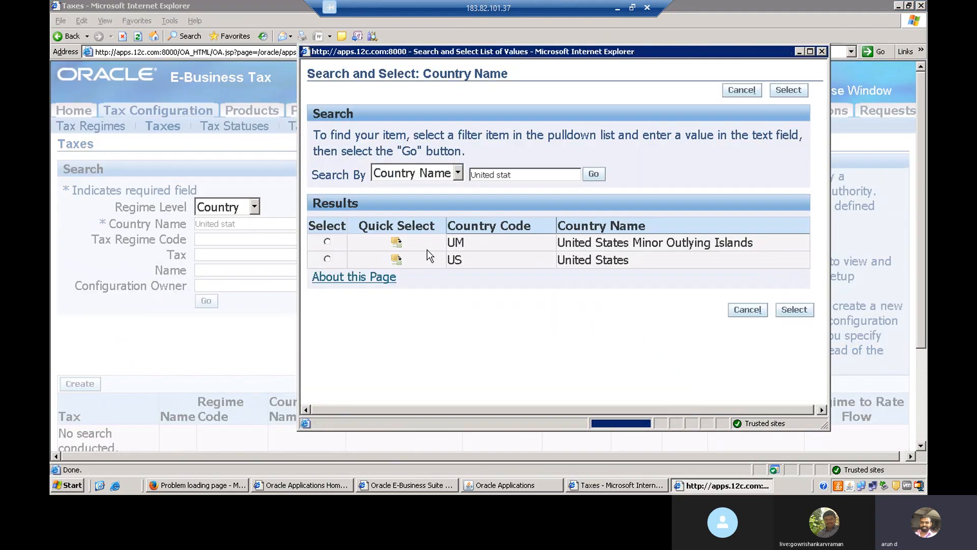
click(396, 260)
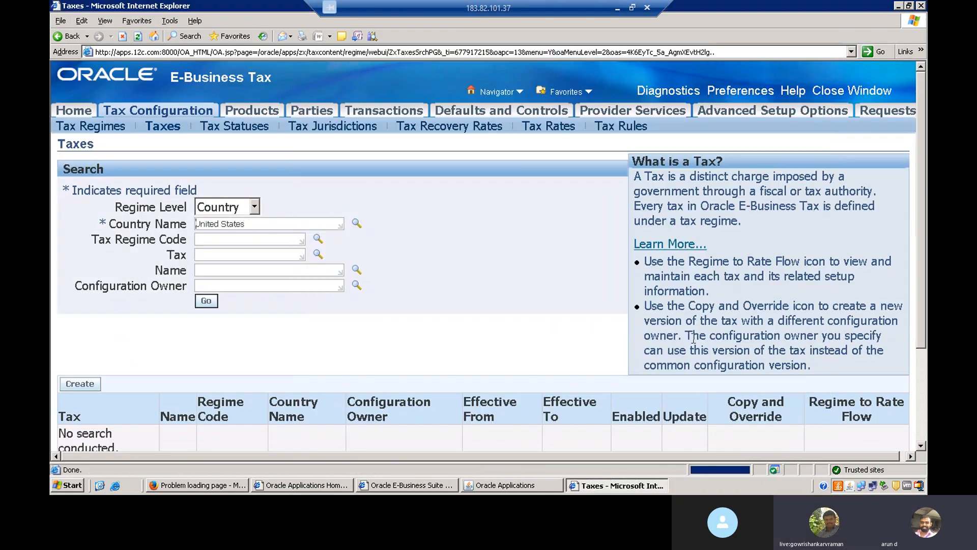
click(207, 302)
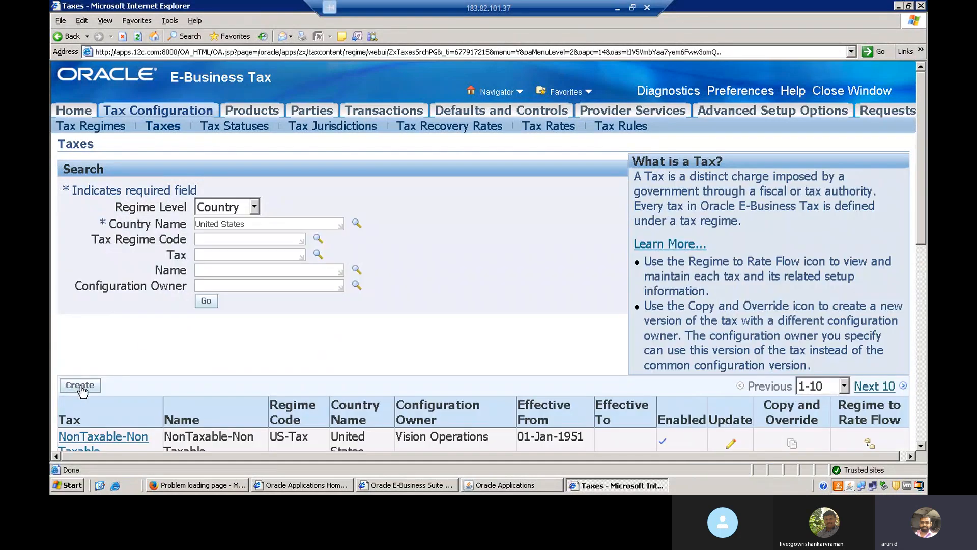
Step: Create a new tax and set its tax regime code to US TAX REGIME by searching for US
click(80, 386)
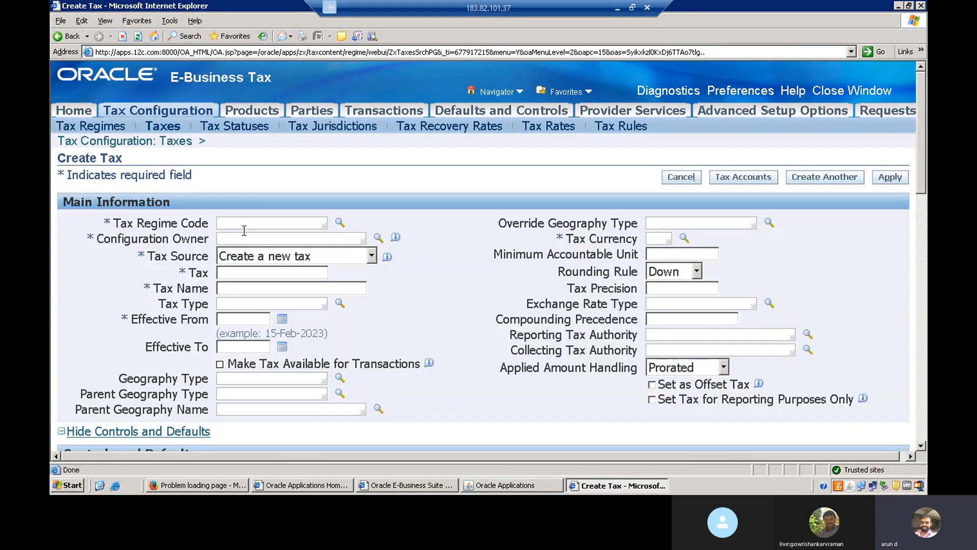
click(293, 222)
text(US)
key(Tab)
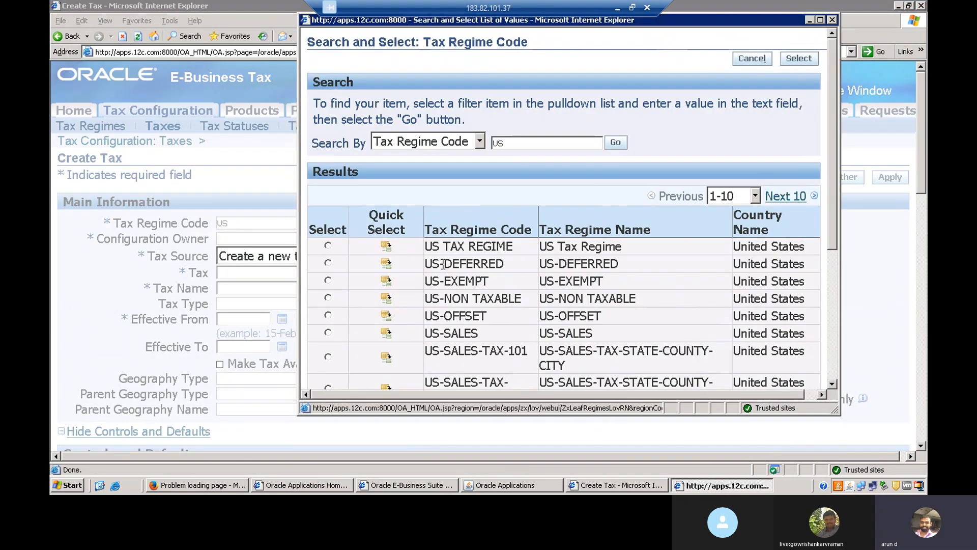
click(386, 247)
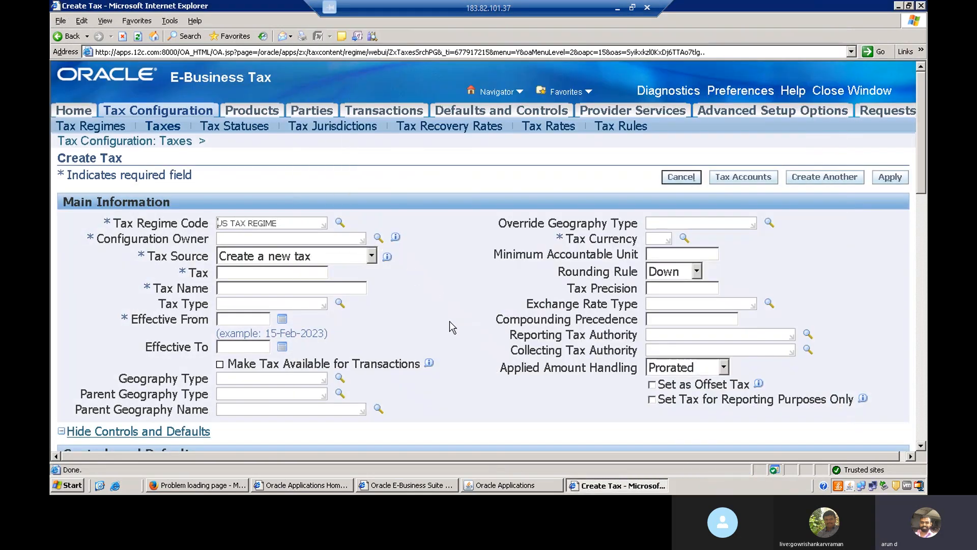
Step: Set the tax's configuration owner to Global Configuration Owner by searching the owner list
click(318, 239)
text(comm)
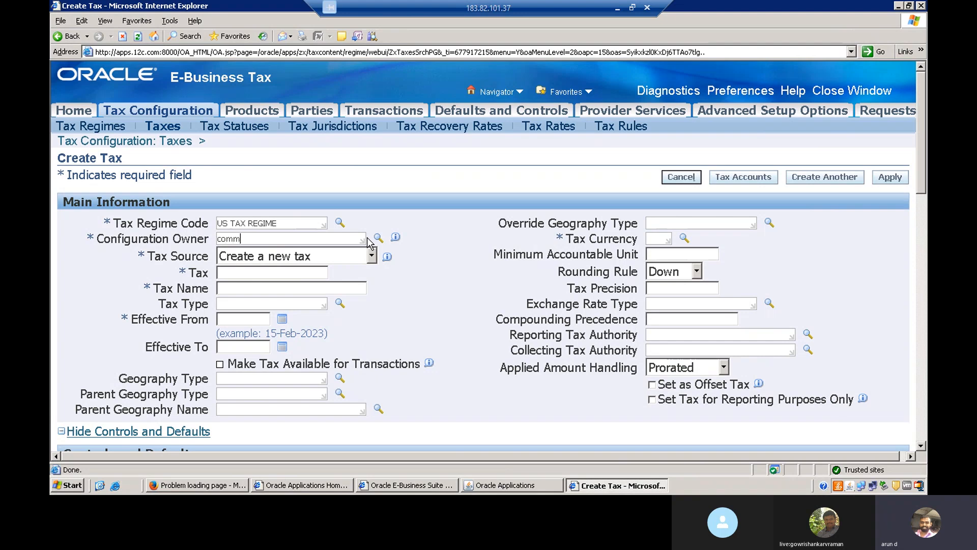
click(377, 239)
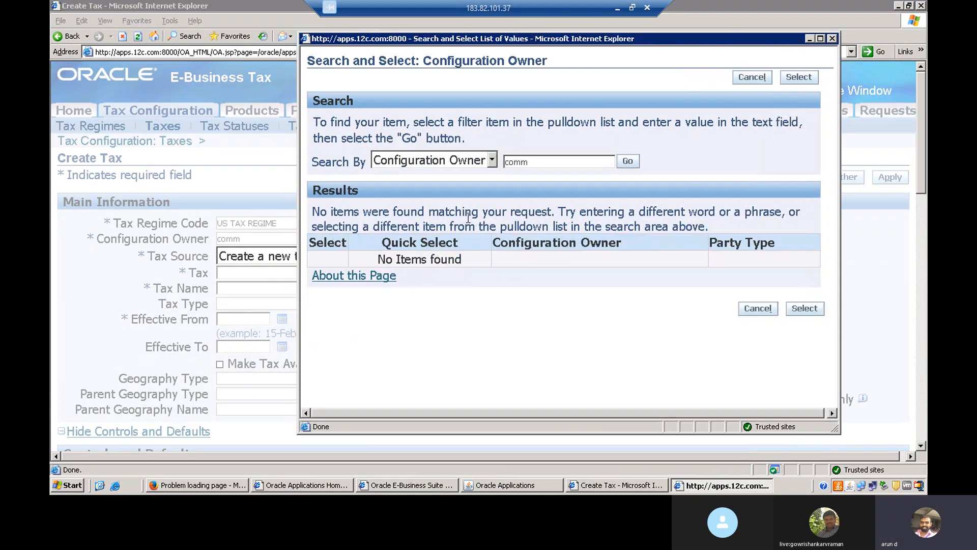
double_click(544, 162)
key(BackSpace)
text(visio)
double_click(559, 162)
key(BackSpace)
click(627, 161)
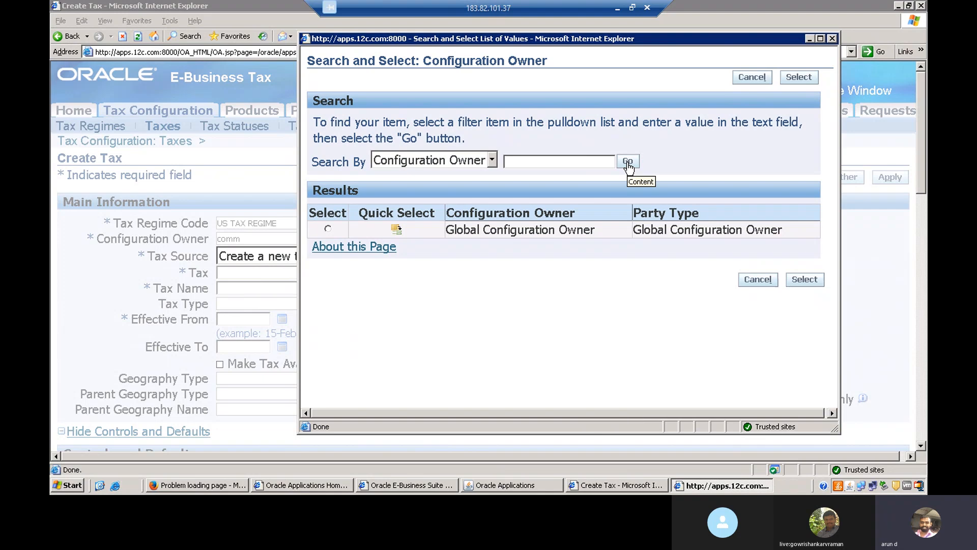
click(396, 230)
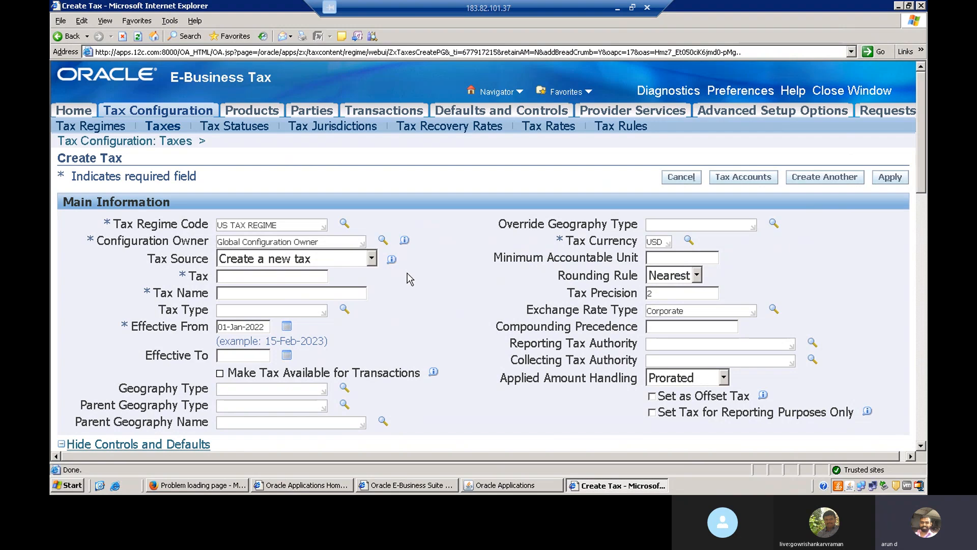
triple_click(230, 243)
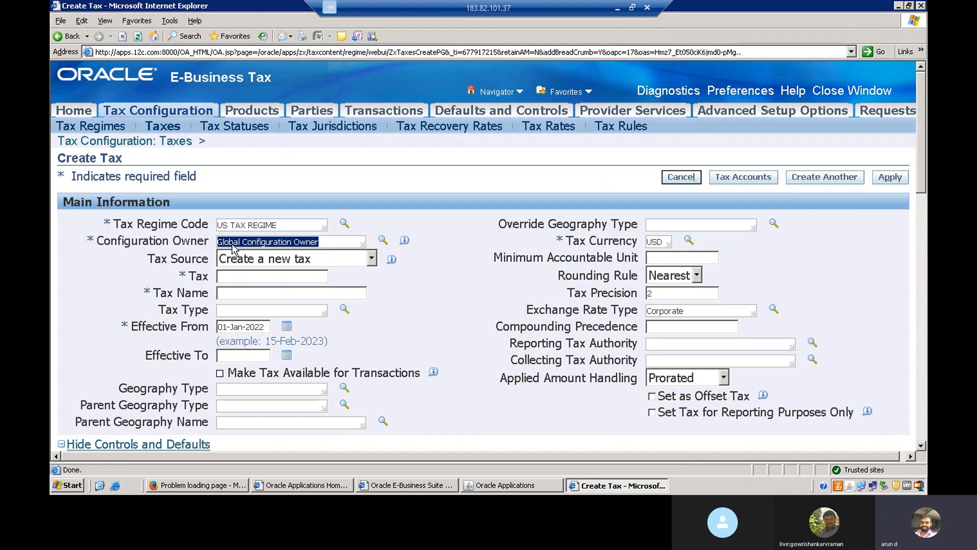
click(429, 314)
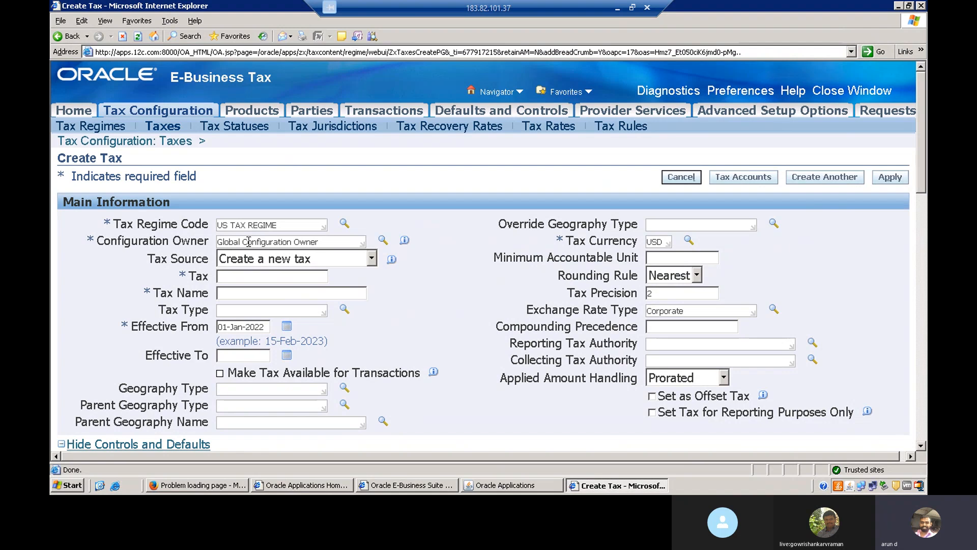
click(372, 259)
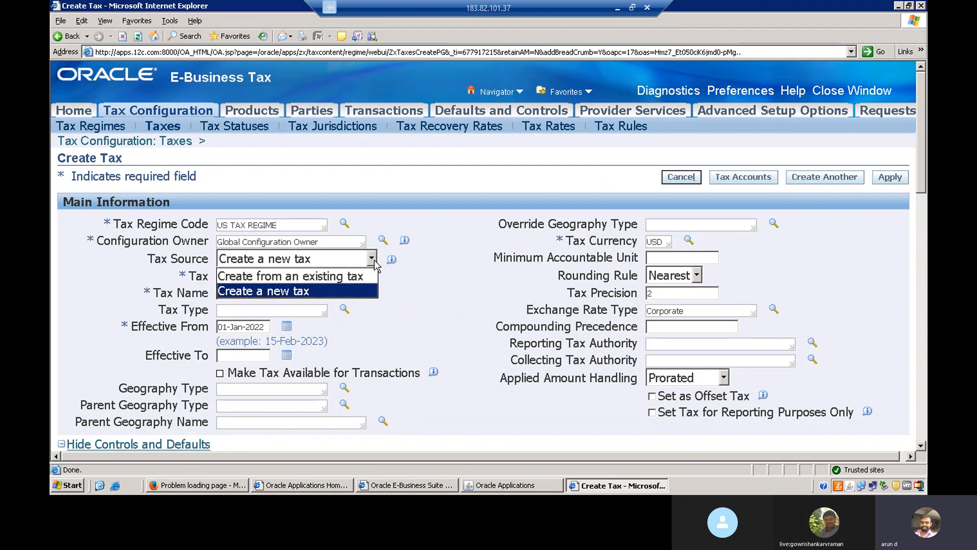
click(433, 285)
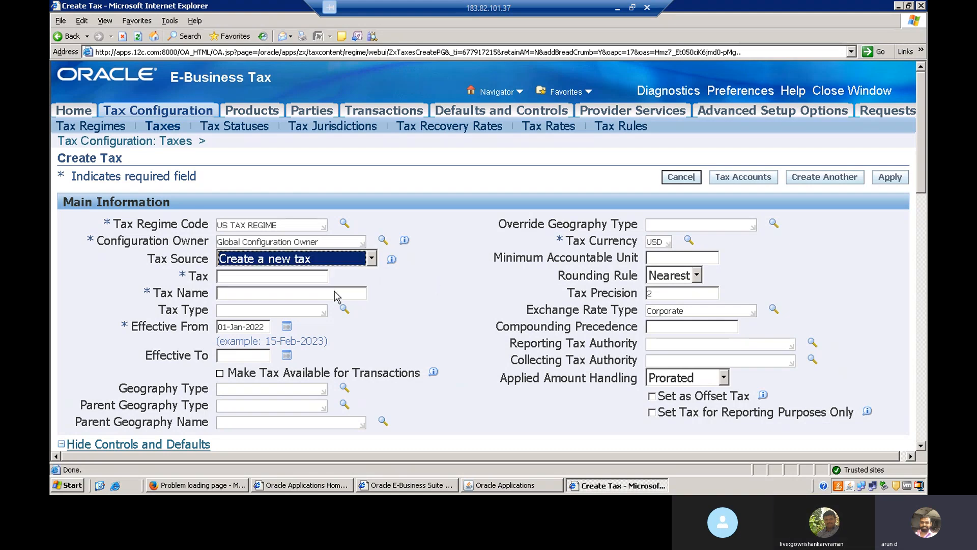
Step: Enter VAT as both the tax code and the tax name
click(278, 277)
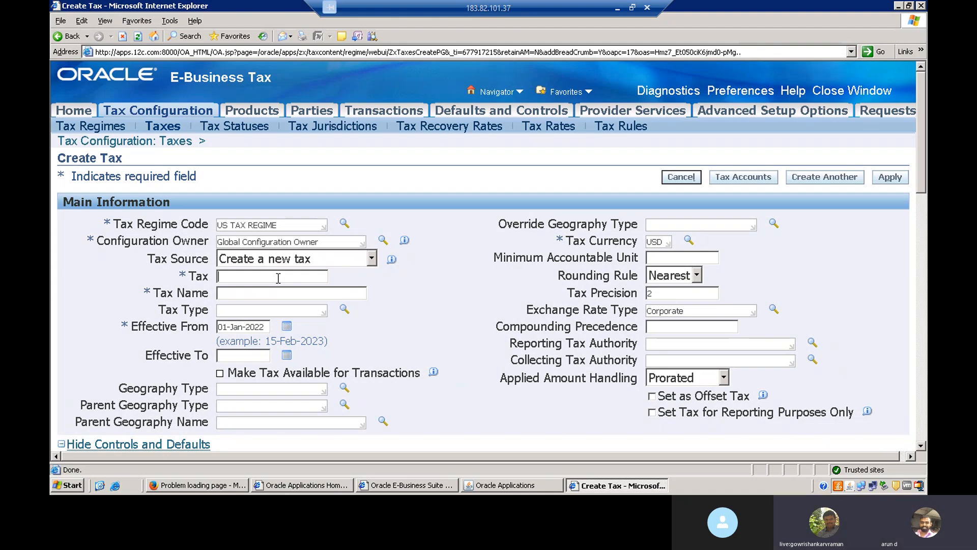
text(VAT)
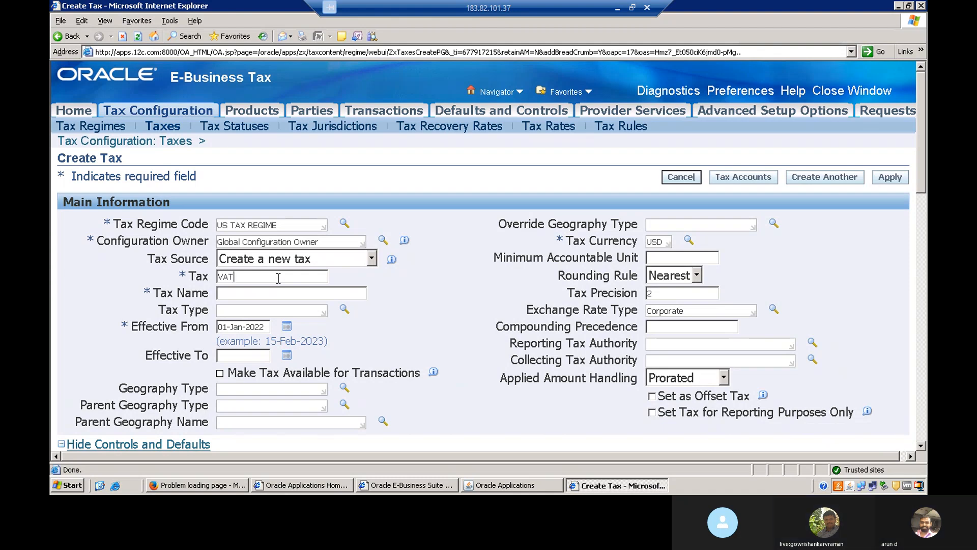
key(Tab)
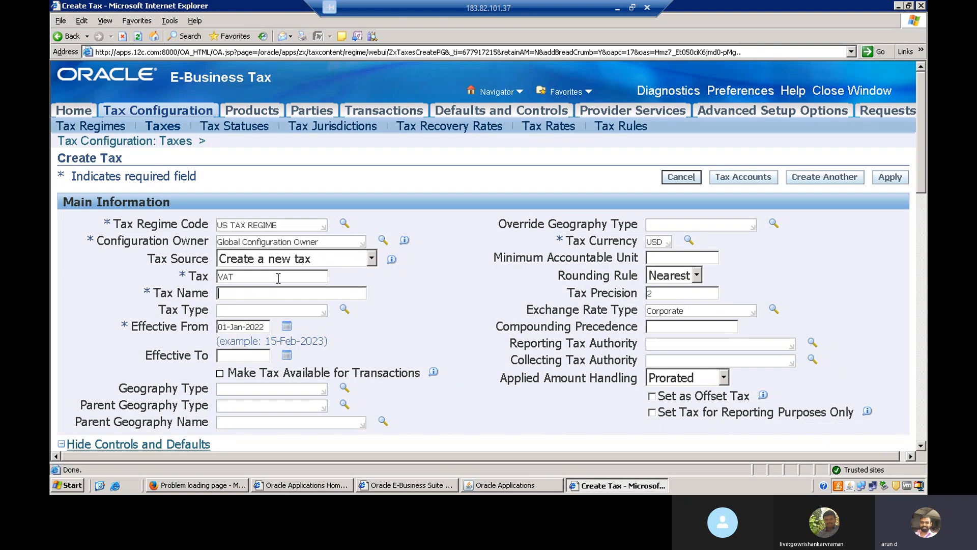
text(VAT)
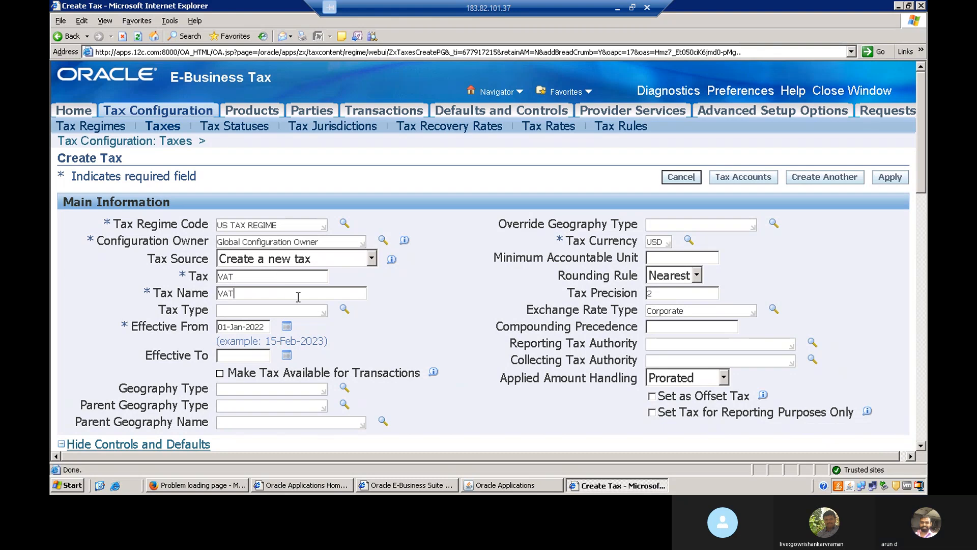
Step: Set the tax type to VAT (Value Added Tax) by searching for VAT
click(306, 310)
text(VAT)
key(Tab)
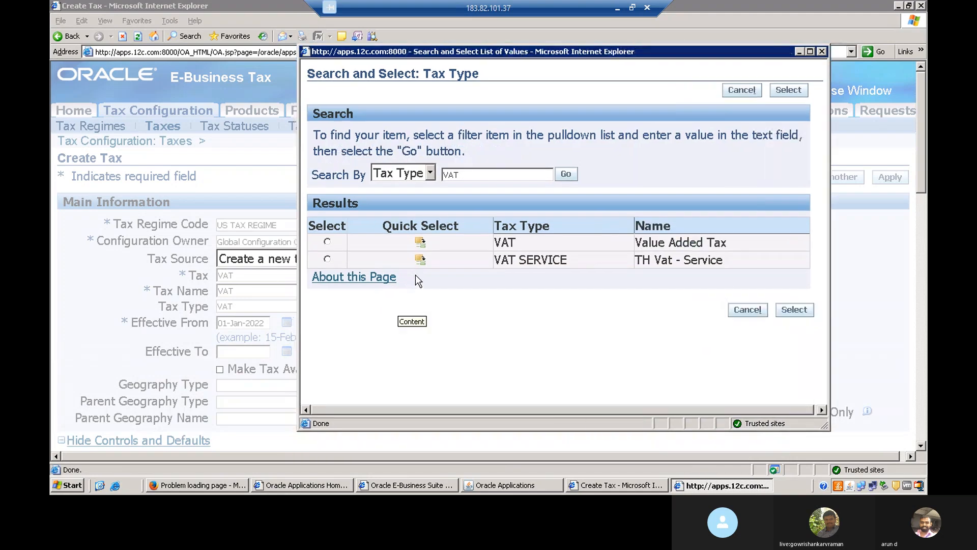
click(421, 243)
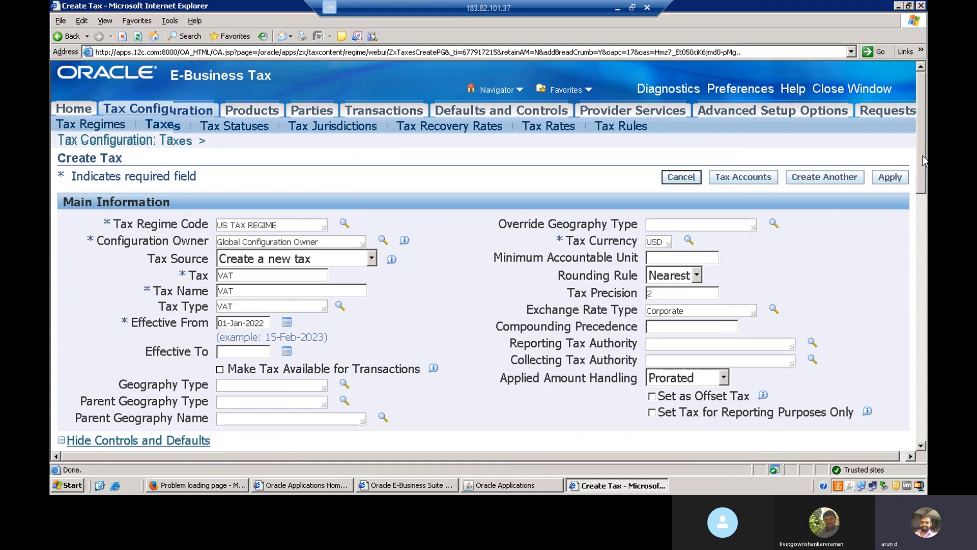
Step: Review the tax controls and the tax accounts creation method options
mouse_move(923, 154)
mouse_down()
mouse_move(923, 181)
mouse_move(923, 153)
mouse_up()
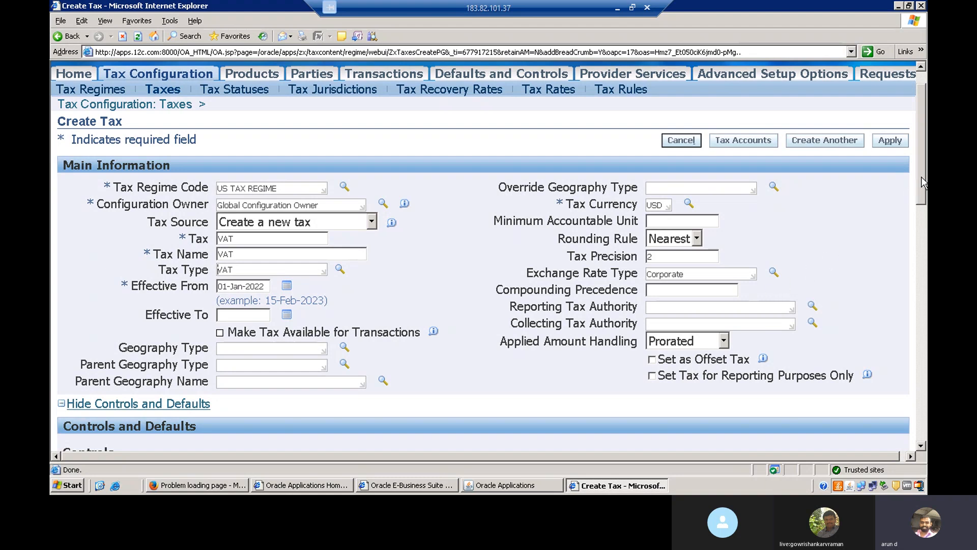
drag(921, 176, 918, 270)
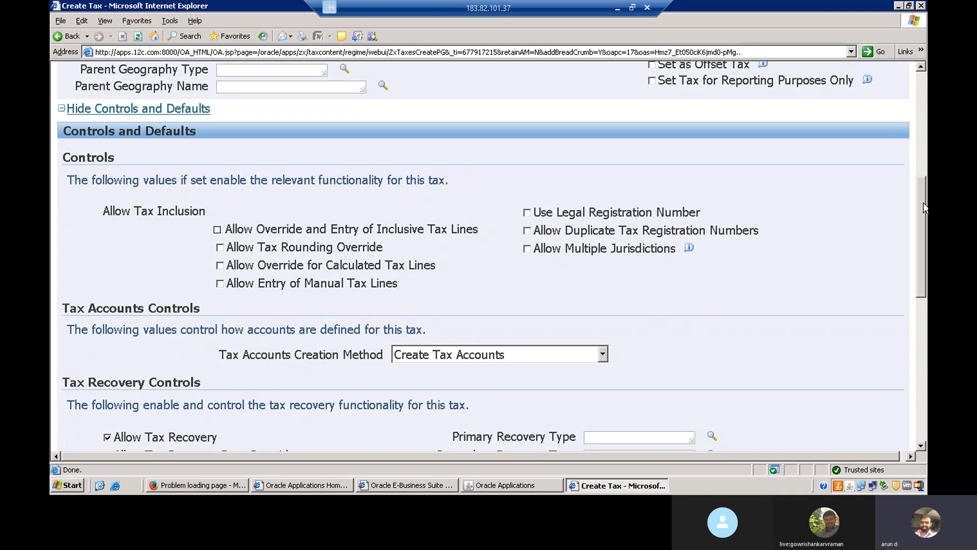
scroll(923, 203, down, 5)
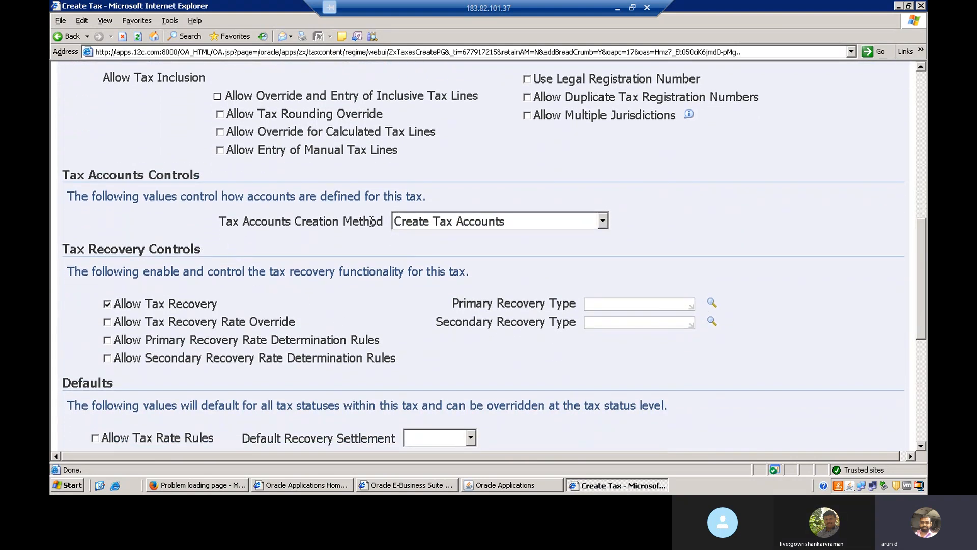
click(603, 223)
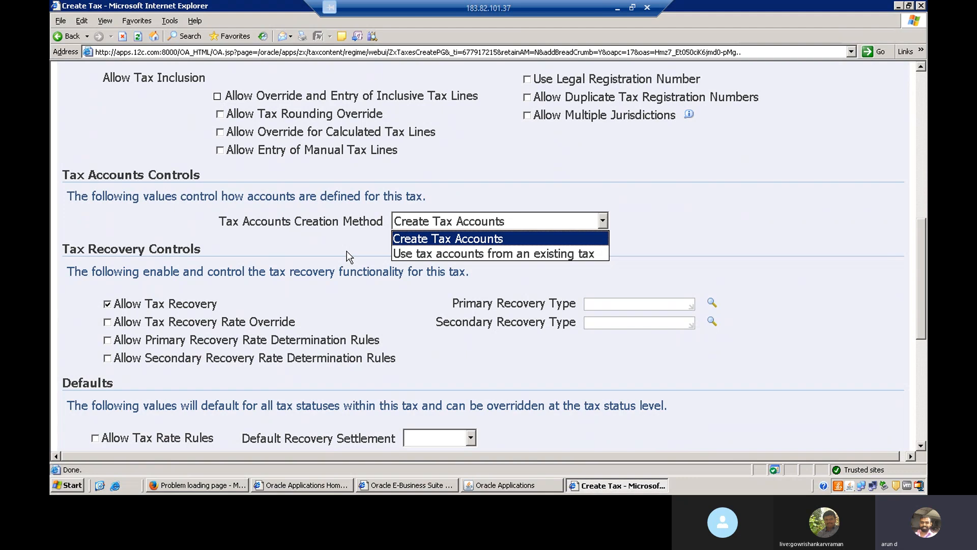
click(333, 244)
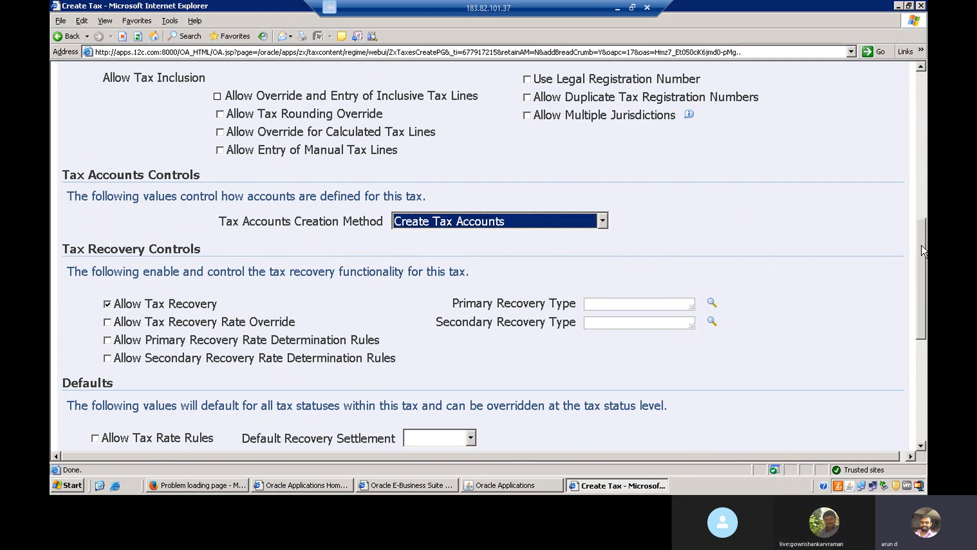
scroll(921, 245, down, 3)
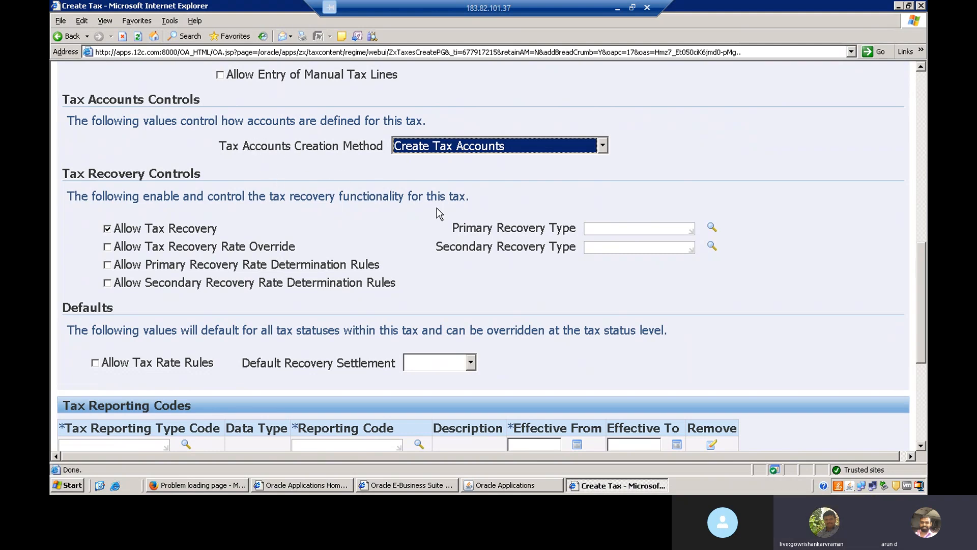
triple_click(74, 173)
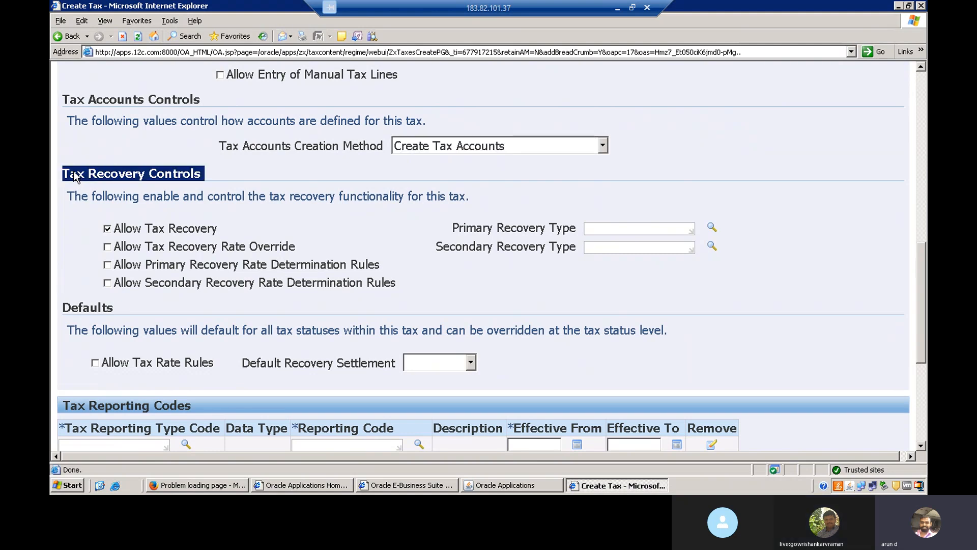
click(336, 231)
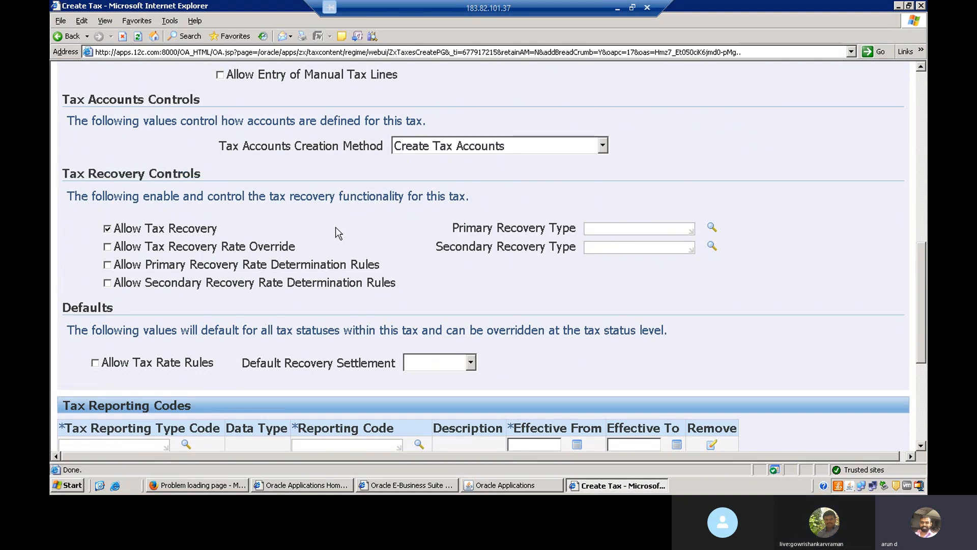
Step: Set the primary recovery type to STANDARD
click(612, 230)
text(standard)
key(Tab)
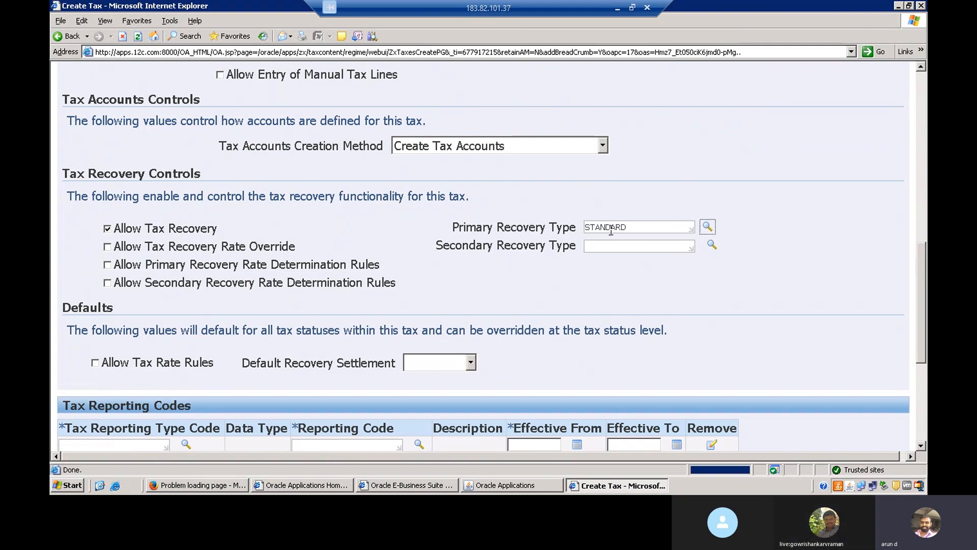
click(711, 245)
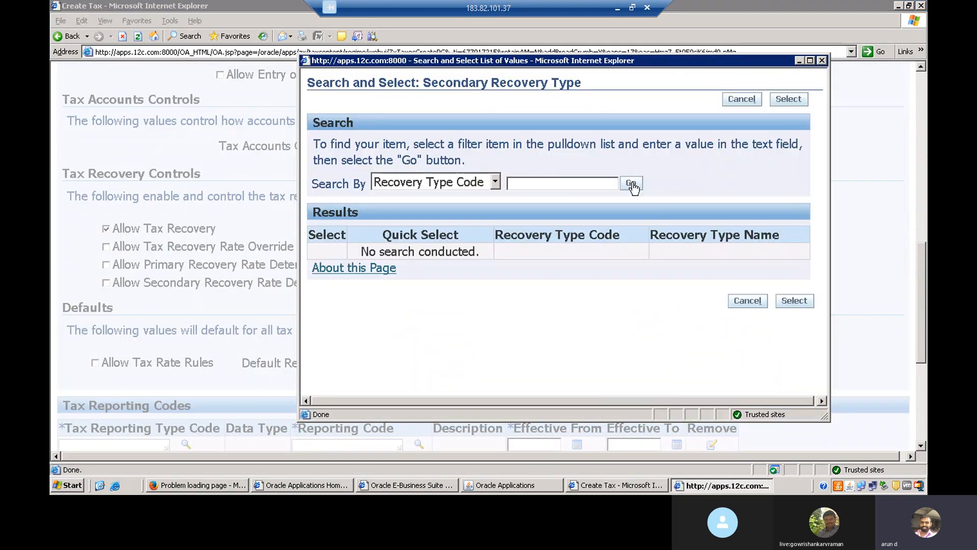
click(631, 184)
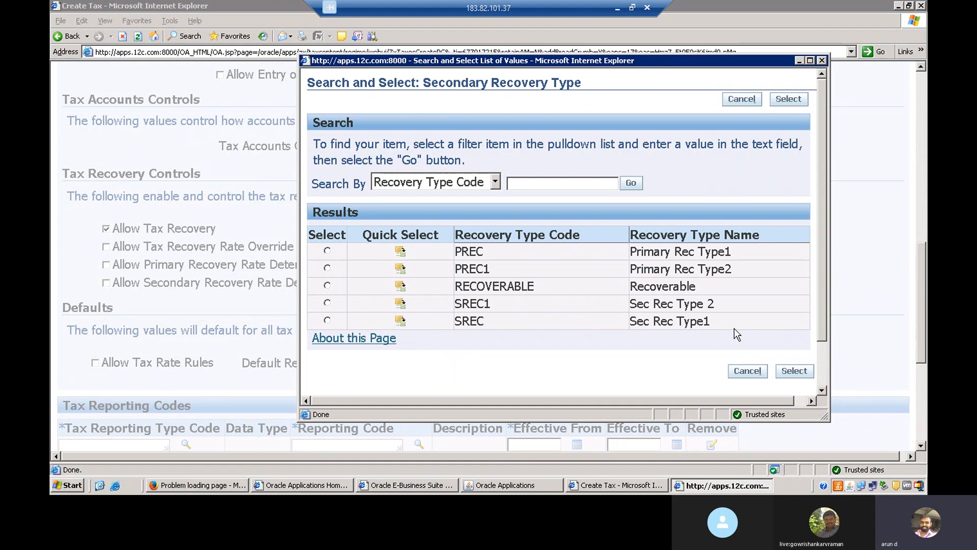
click(822, 61)
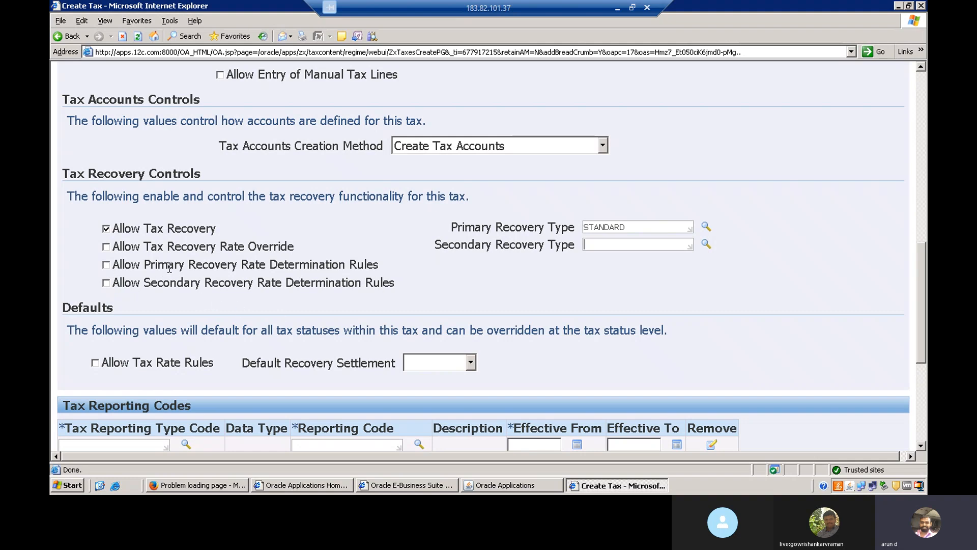
double_click(200, 265)
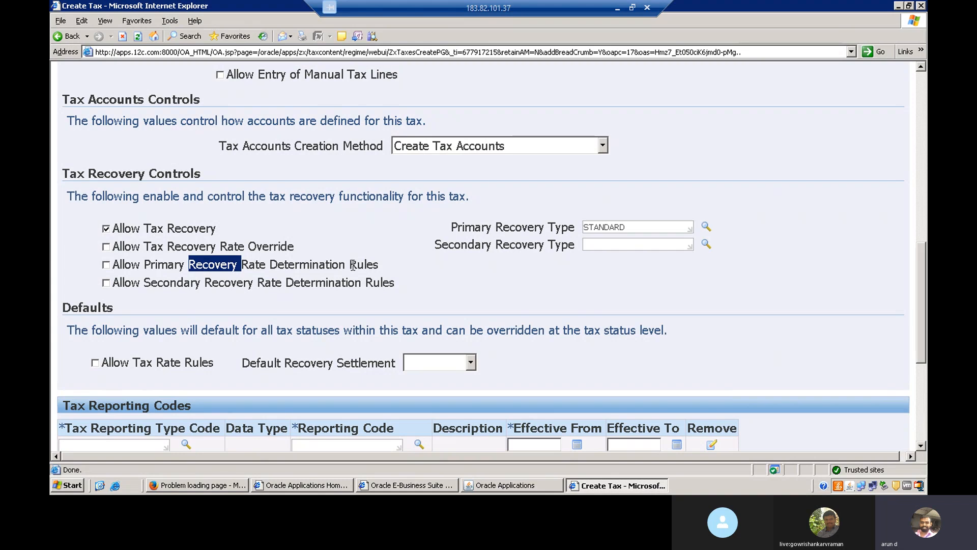
double_click(355, 264)
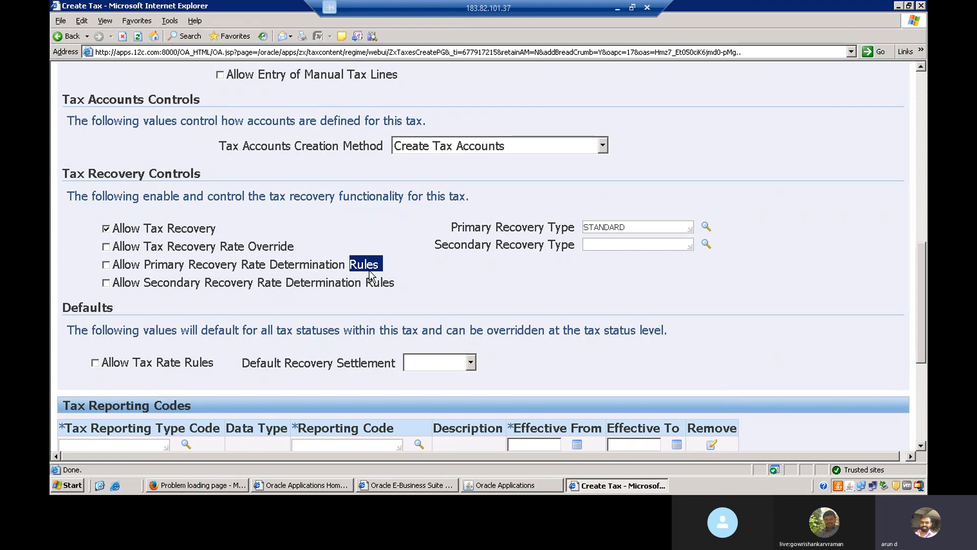
click(436, 286)
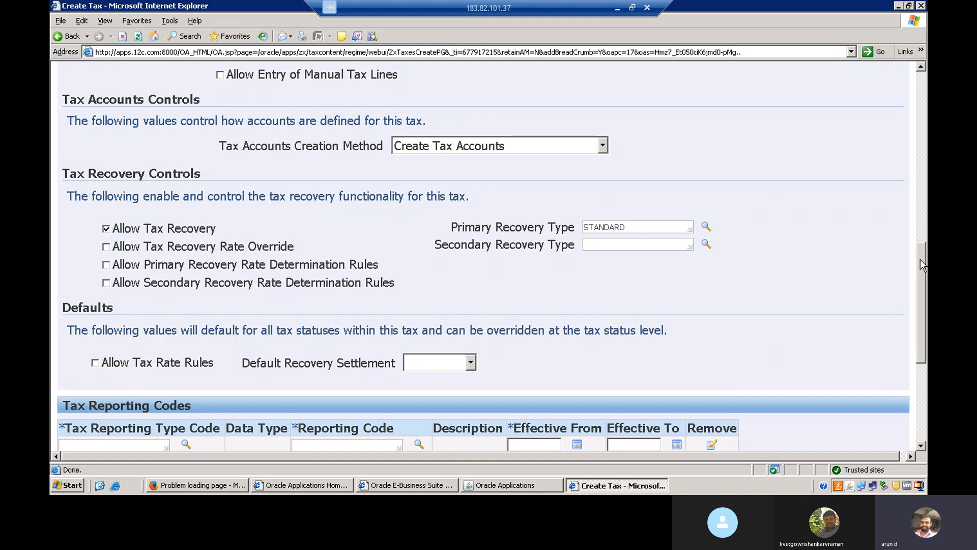
drag(920, 258, 922, 302)
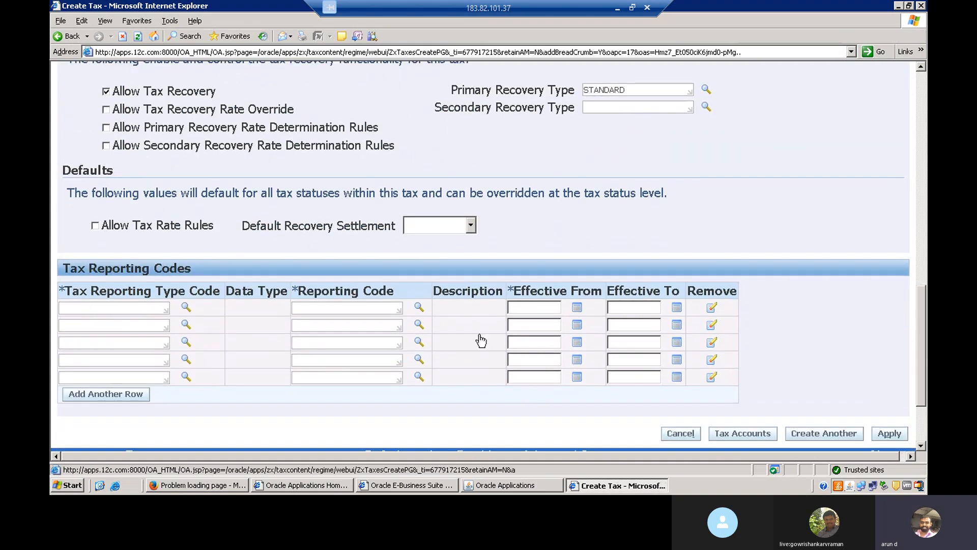
Step: Enable Allow Tax Rate Rules in the tax defaults, leaving the default recovery settlement blank
click(95, 225)
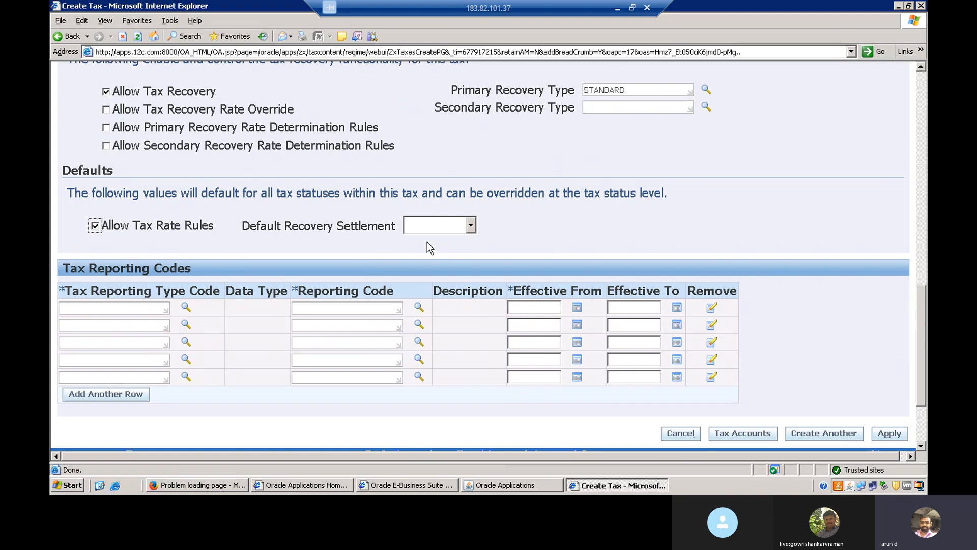
click(470, 226)
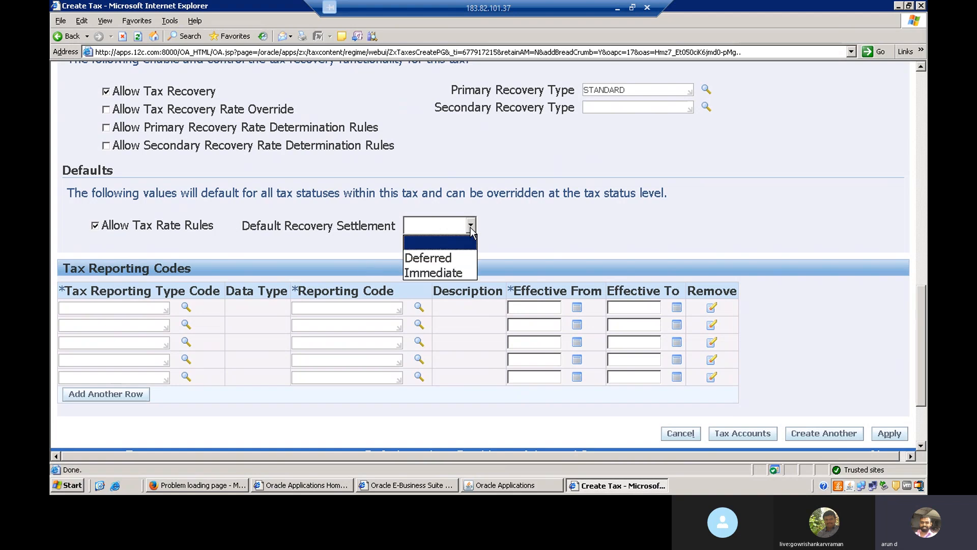
click(538, 218)
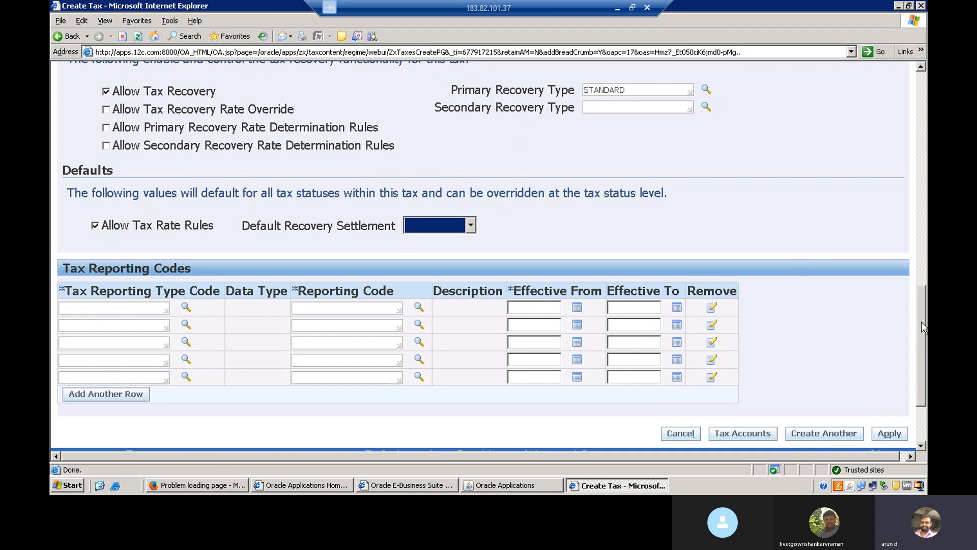
drag(922, 325, 920, 116)
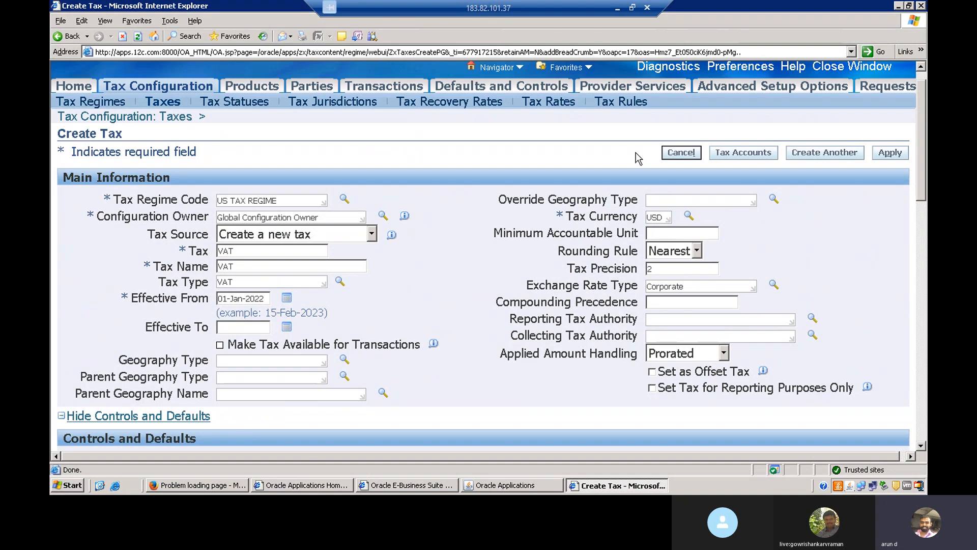
double_click(262, 251)
click(428, 278)
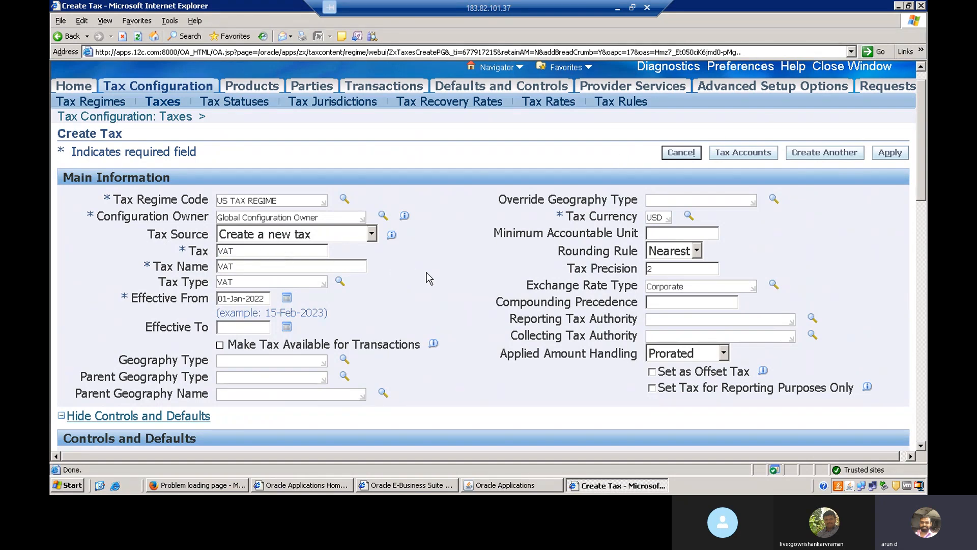